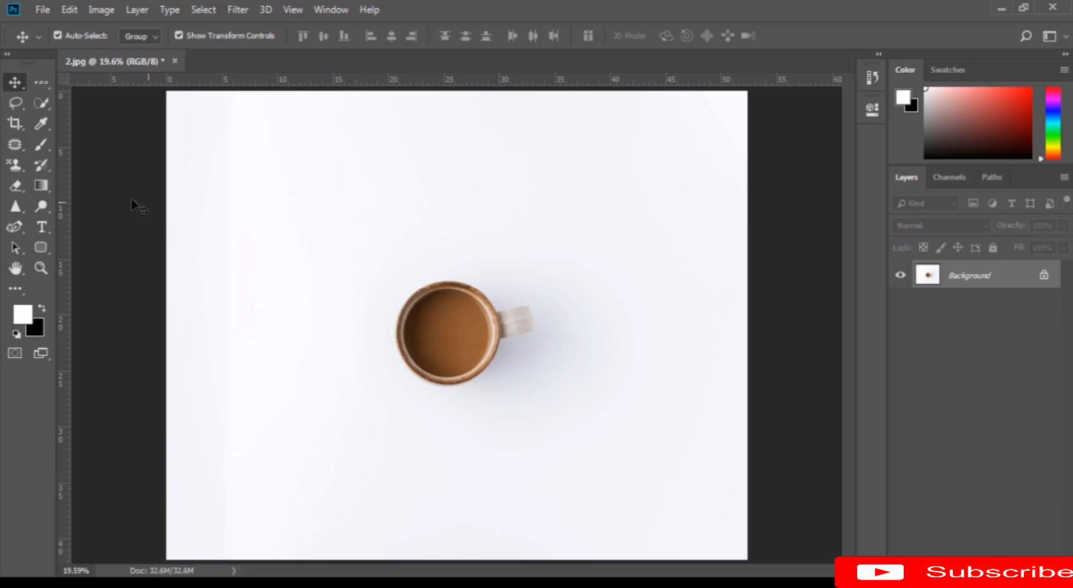
Try selecting the coffee surface inside the mug with the Quick Selection tool, clearing the selection at the end
left_click(36, 102)
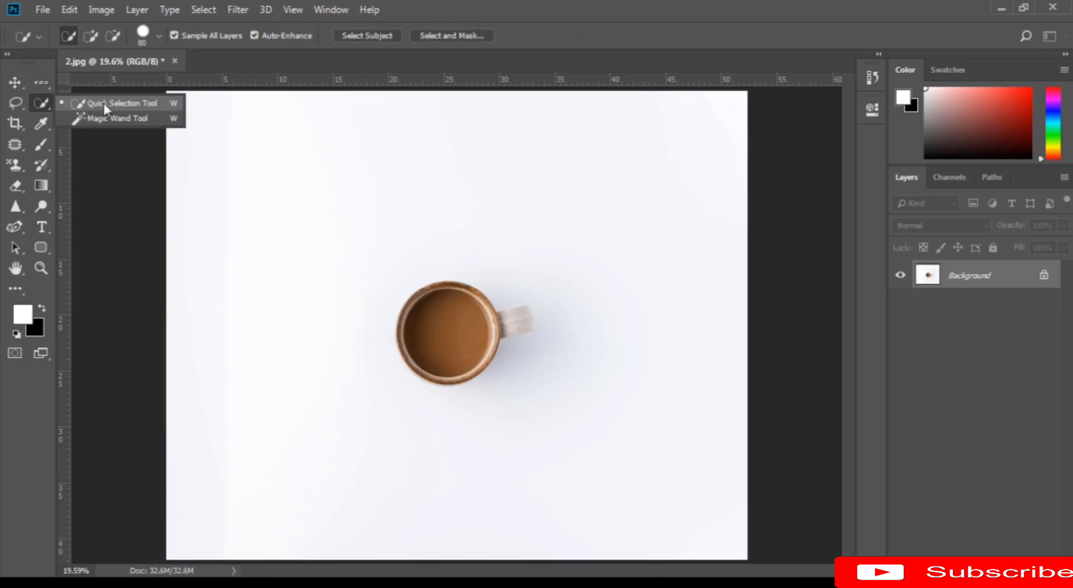
left_click(164, 102)
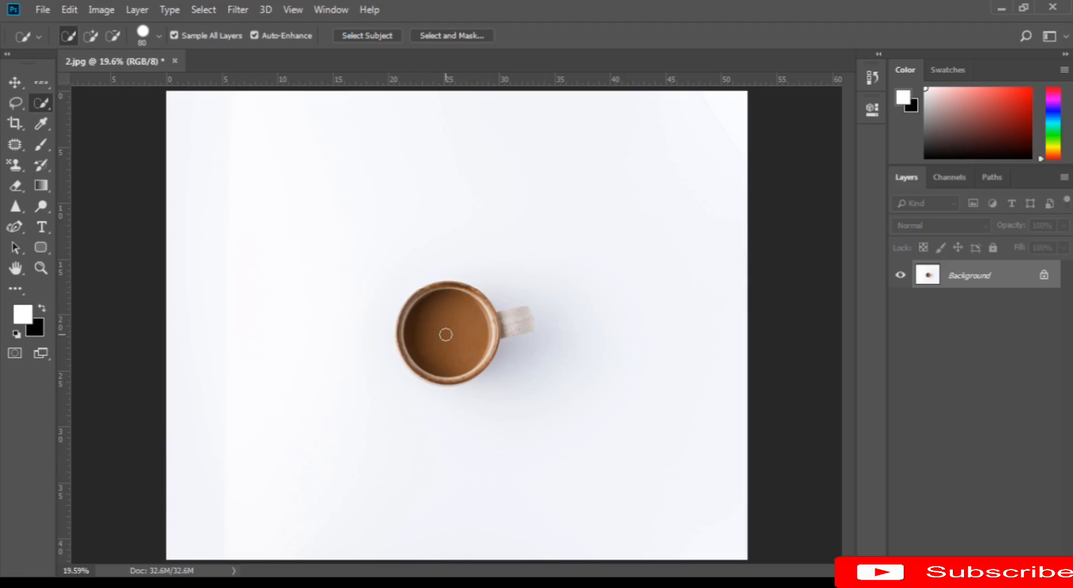
left_click_drag(447, 328, 450, 336)
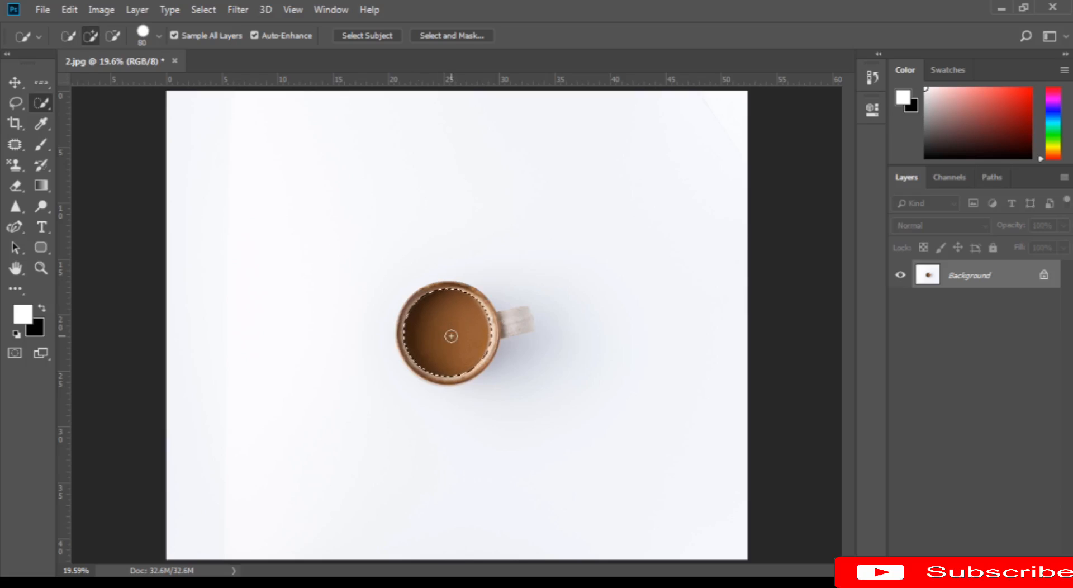
key("ctrl+d")
Select the whole mug, including its rim and handle, with the Quick Selection tool
mouse_move(446, 290)
left_mouse_down()
mouse_move(414, 336)
mouse_move(423, 363)
mouse_move(456, 362)
mouse_move(519, 319)
left_mouse_up()
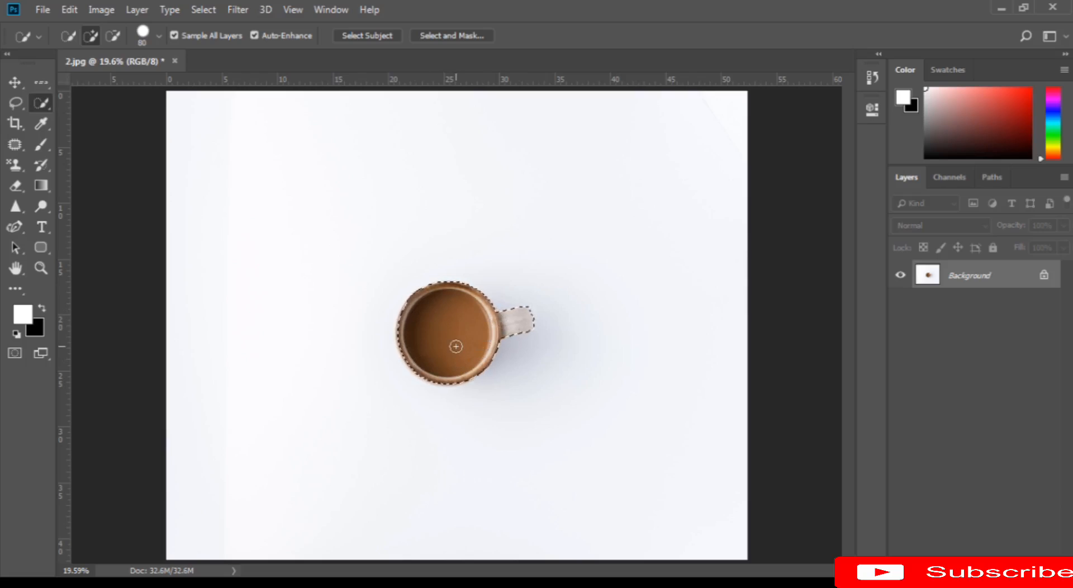
key("z")
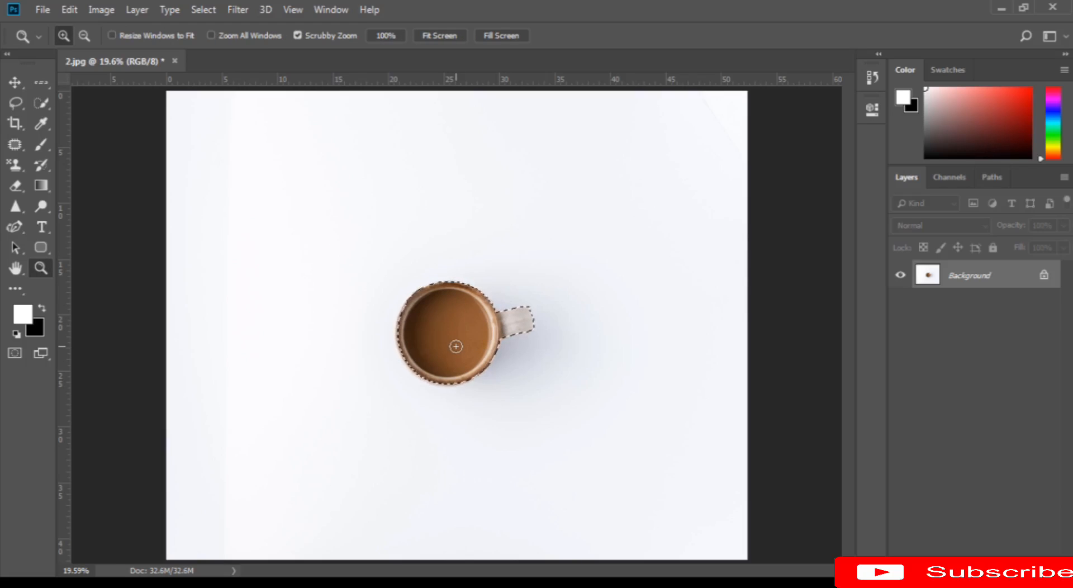
key("ctrl+plus")
key("ctrl+plus")
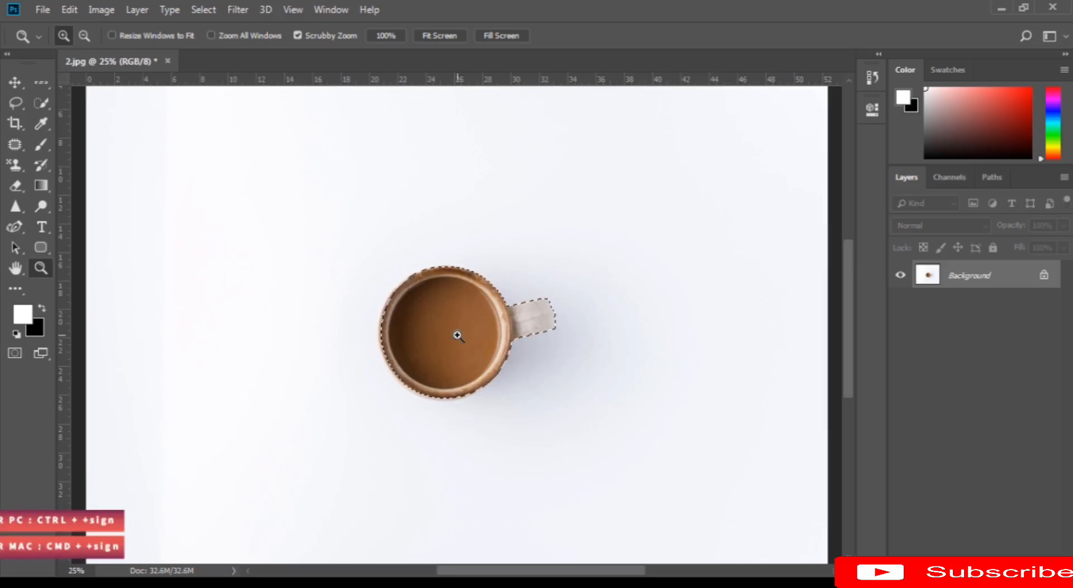
key("ctrl+plus")
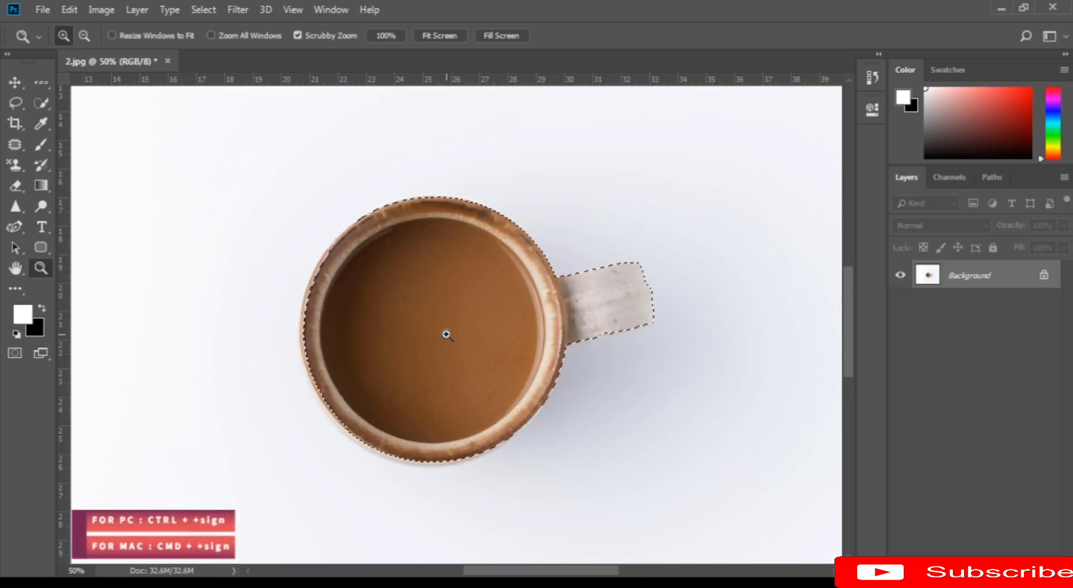
key("ctrl+plus")
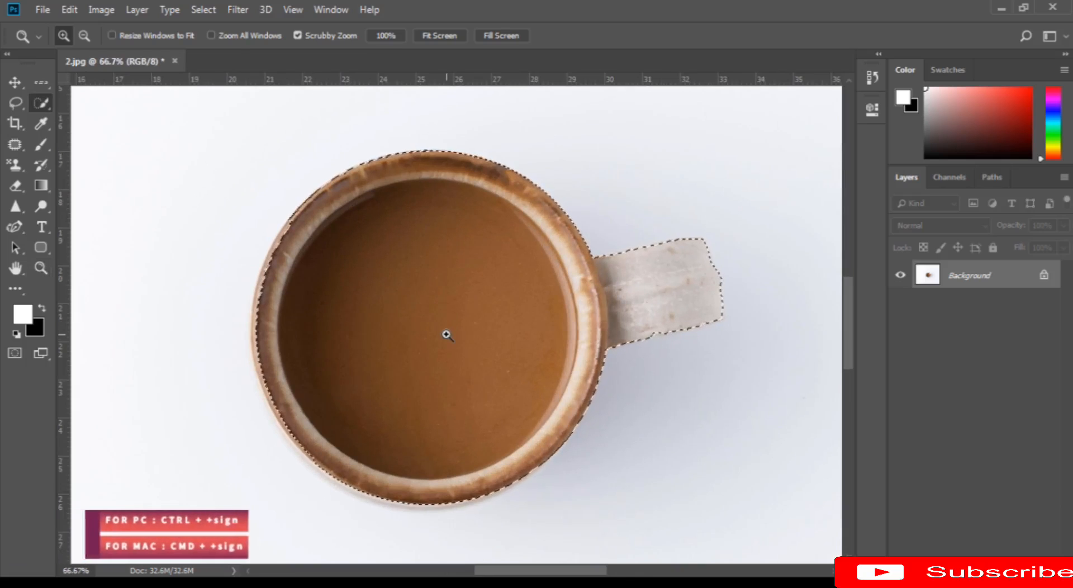
key("w")
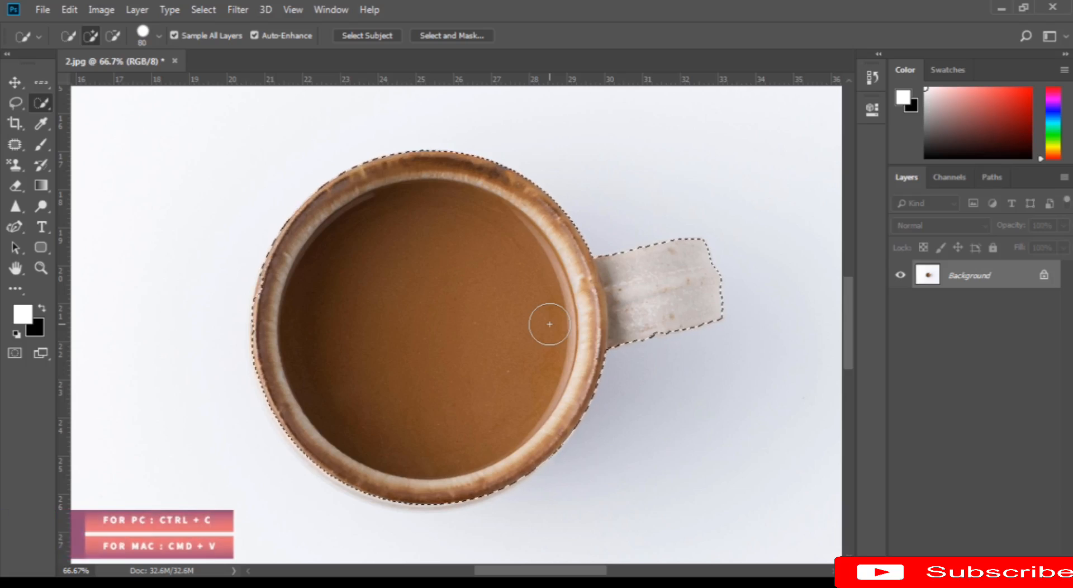
Copy the selected mug onto a new layer and hide the Background layer
key("ctrl+c")
key("ctrl+v")
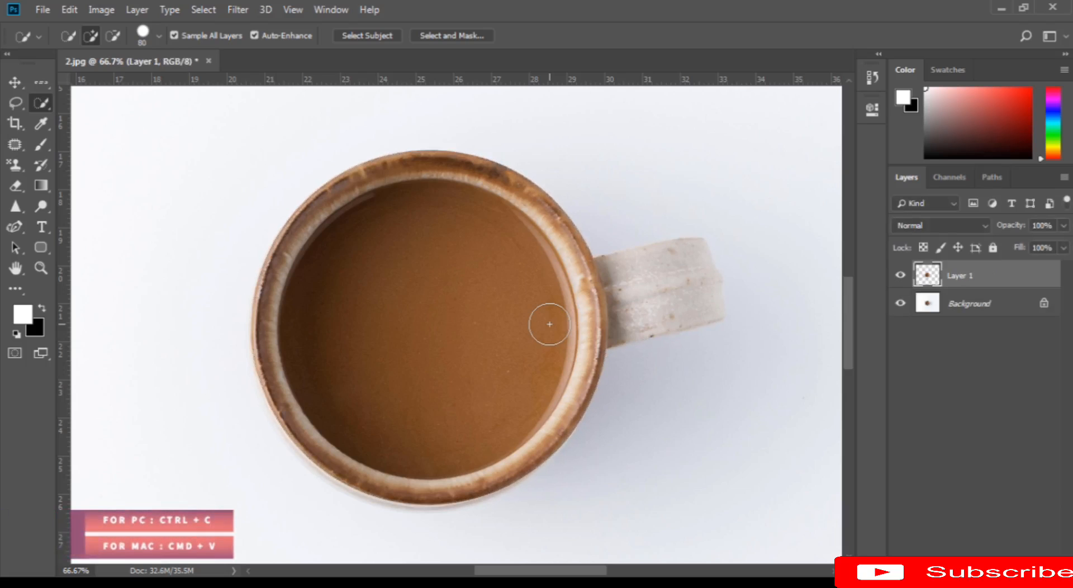
left_click(900, 304)
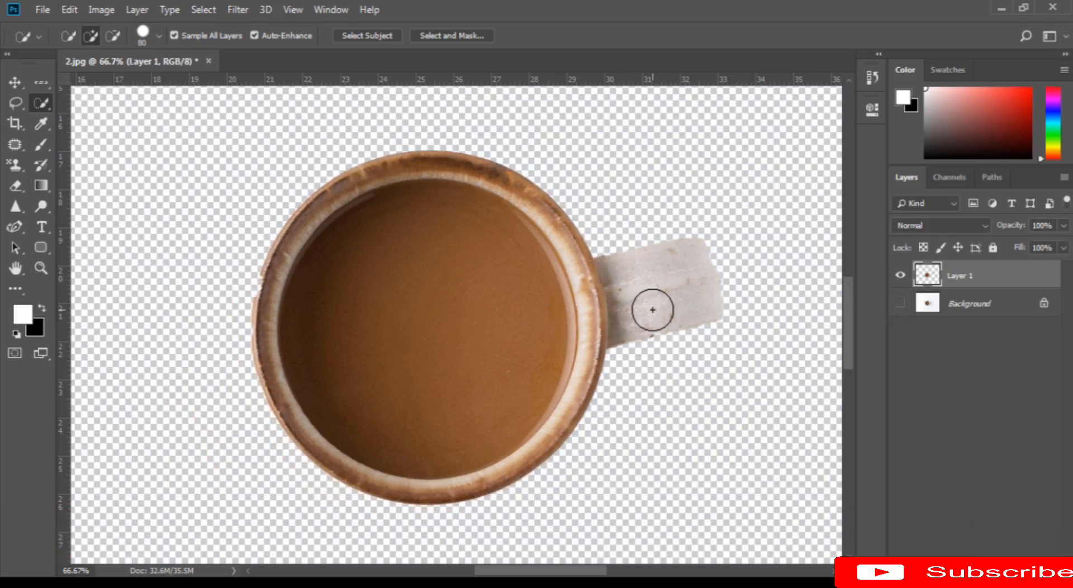
Delete the copied mug layer and show the Background layer again
key("z")
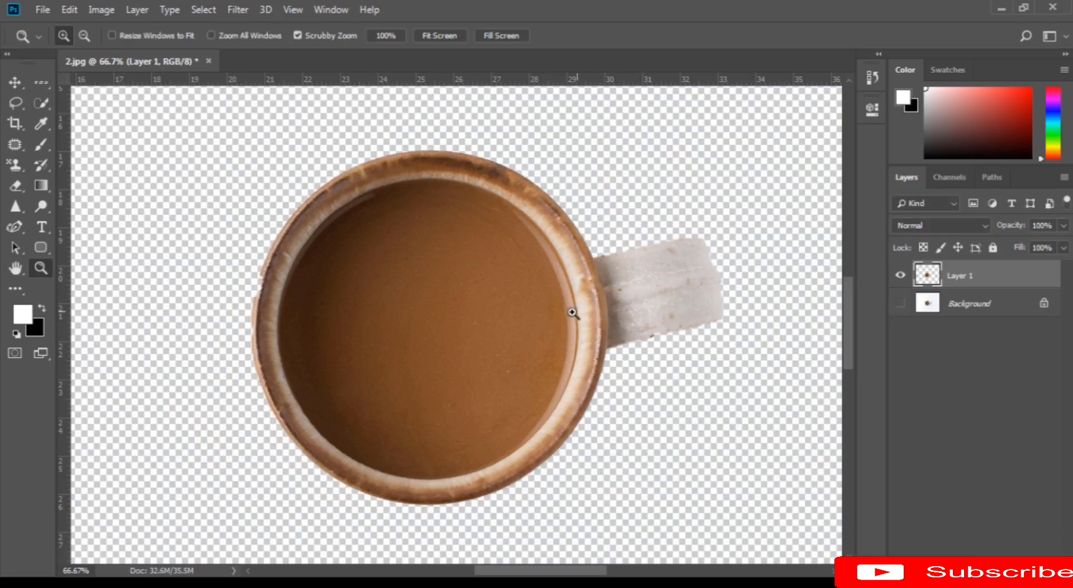
left_click(515, 387)
left_click(488, 376, "alt")
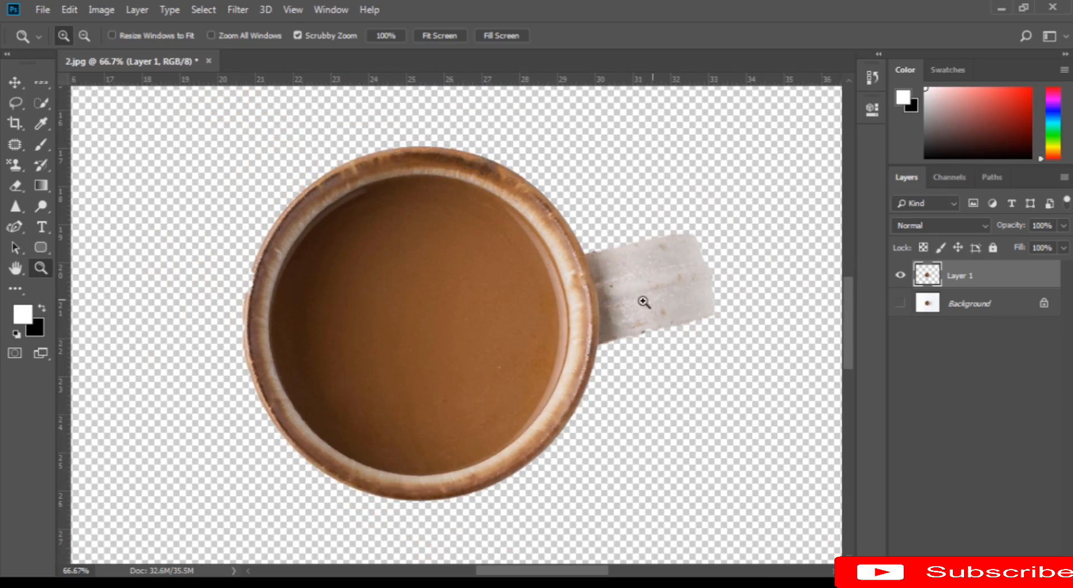
key("w")
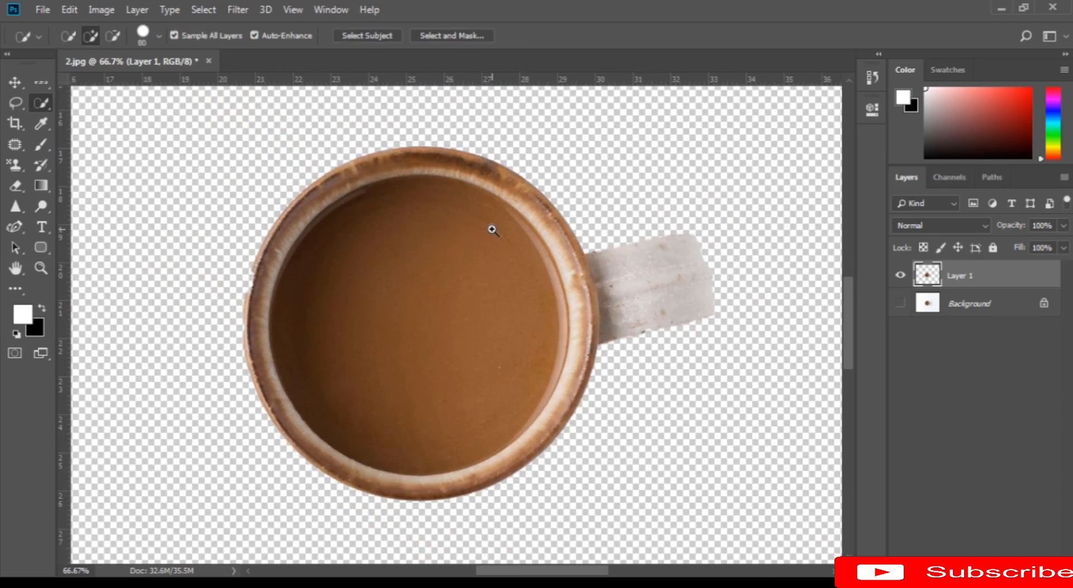
key("Delete")
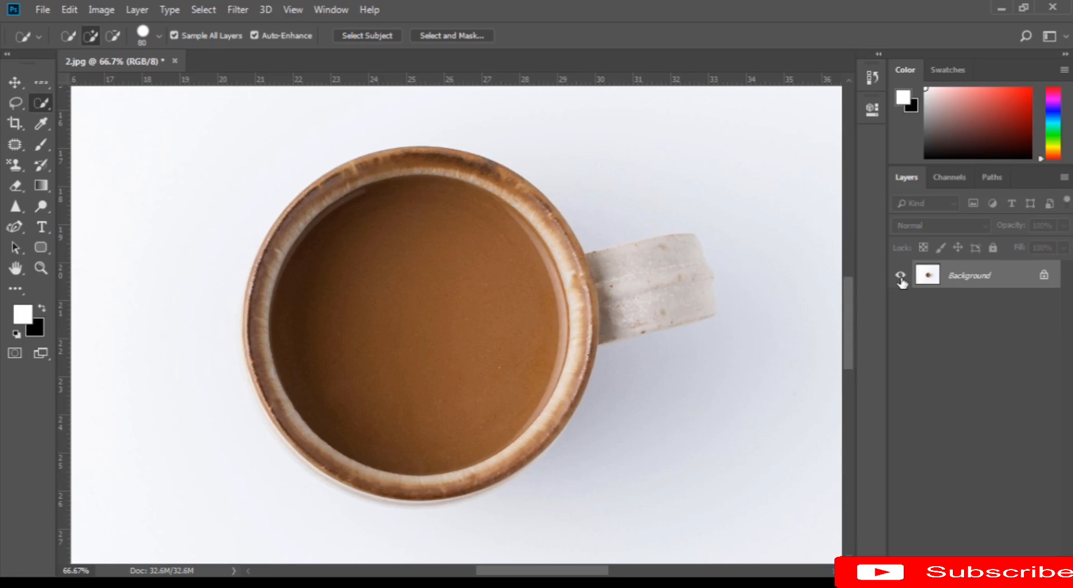
Adjust the brush size of the Quick Selection tool
key("z")
left_click(442, 311, "alt")
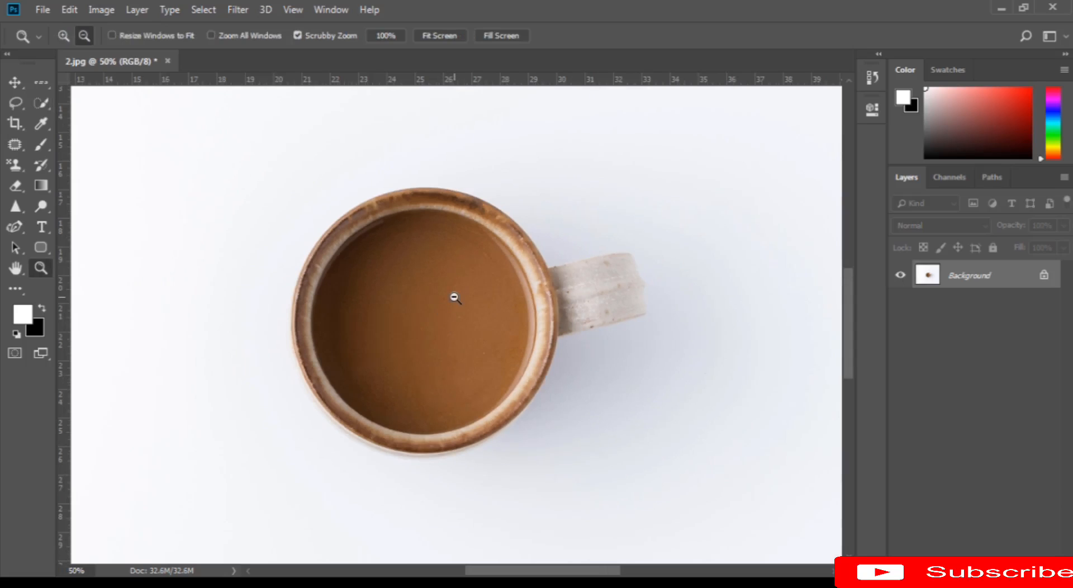
key("w")
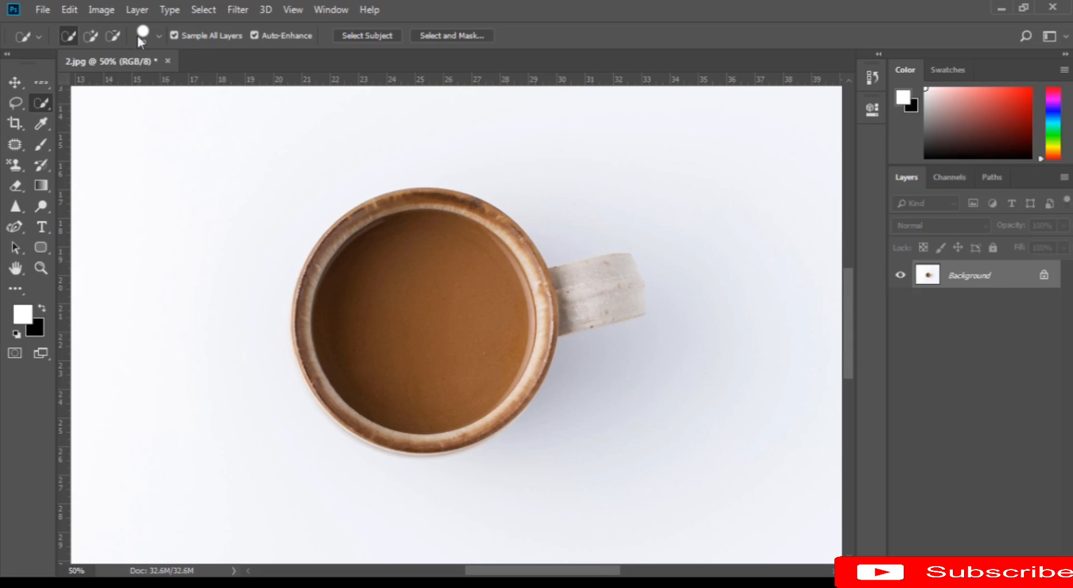
left_click(159, 37)
left_click_drag(131, 83, 136, 85)
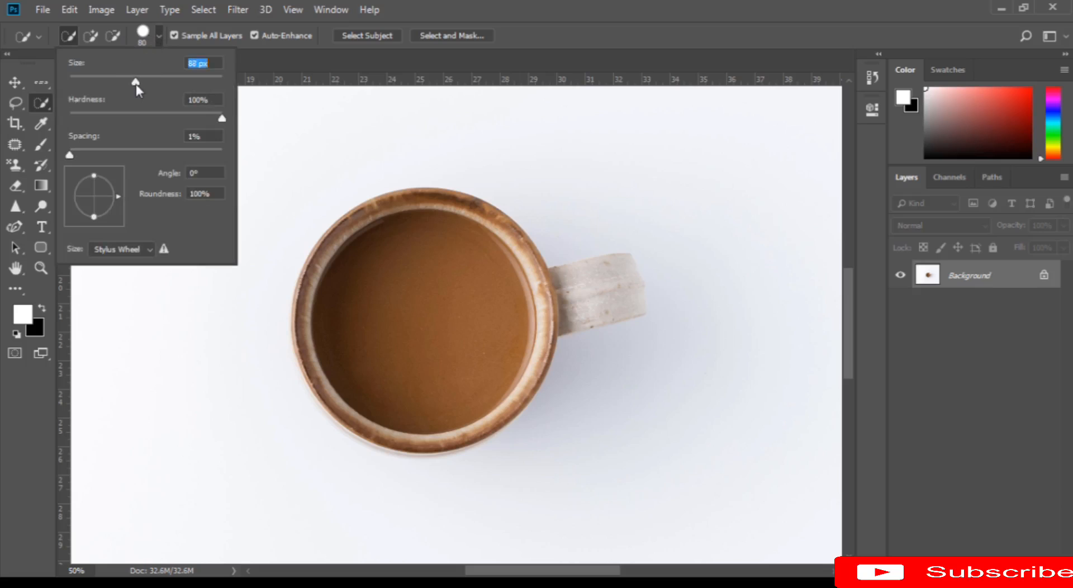
left_click(278, 54)
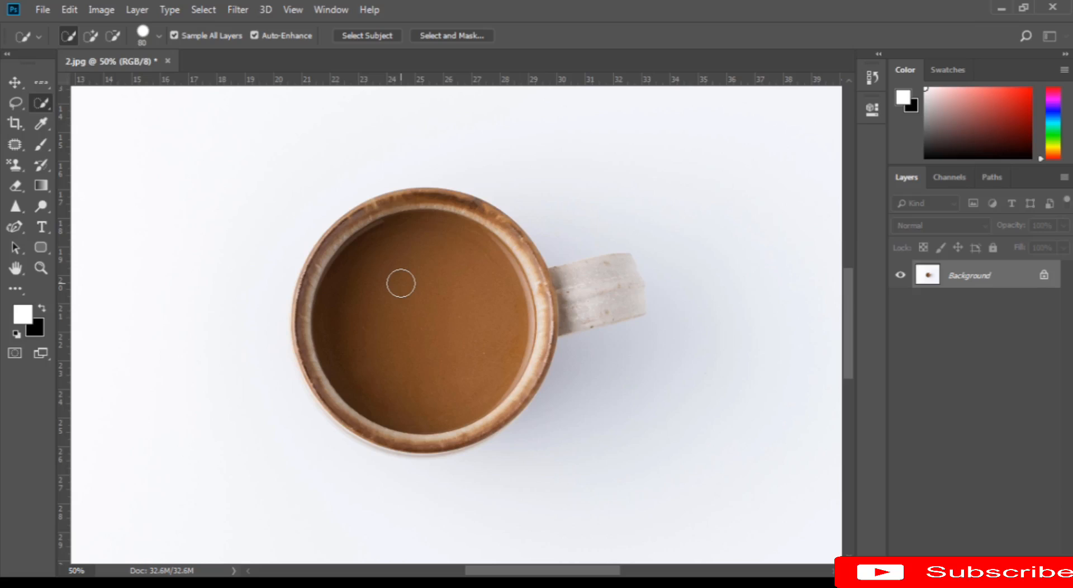
key("bracketright")
key("bracketright")
Build a Quick Selection of the mug from the coffee surface outward to the rim and handle
left_click(412, 288)
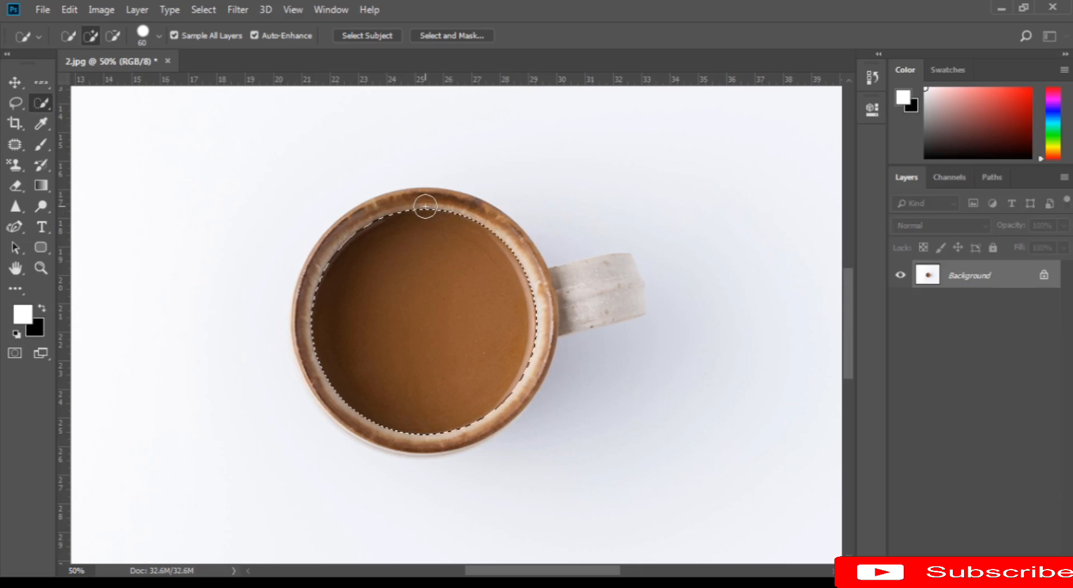
mouse_move(356, 234)
left_mouse_down()
mouse_move(314, 289)
mouse_move(335, 378)
mouse_move(346, 403)
mouse_move(388, 416)
mouse_move(438, 411)
left_mouse_up()
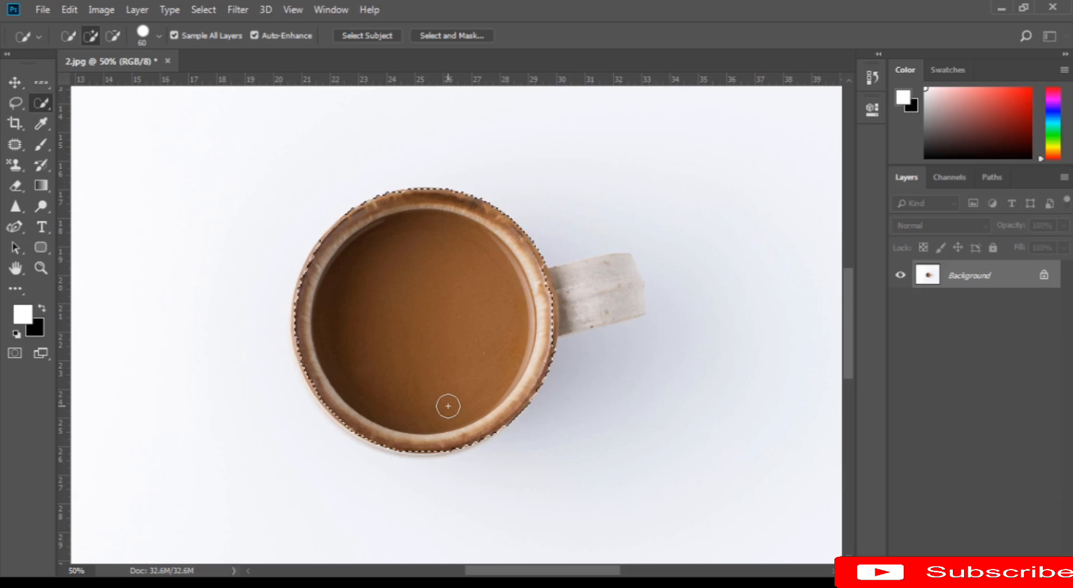
left_click_drag(553, 283, 617, 276)
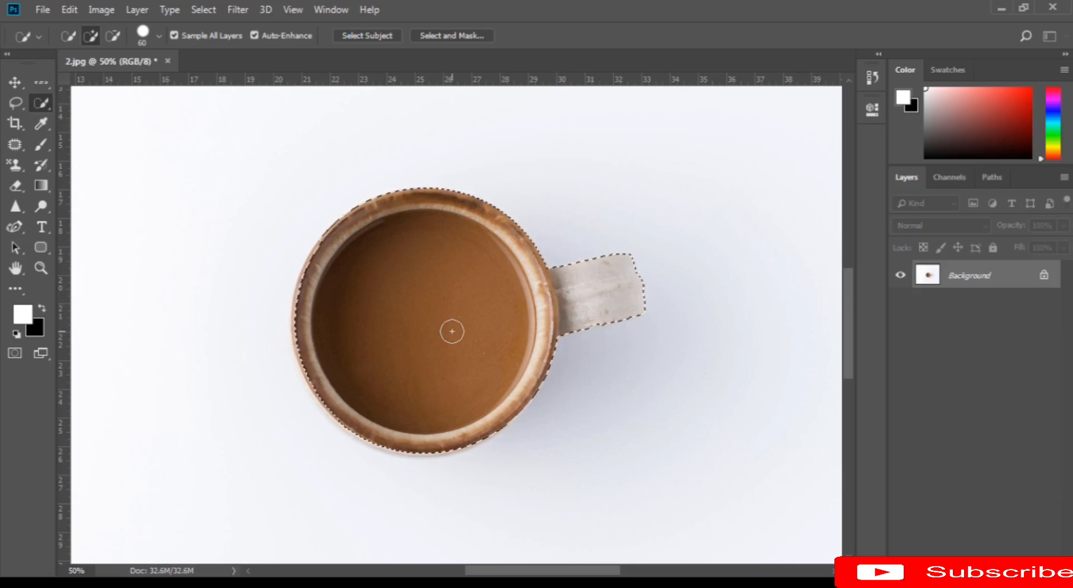
Subtract the handle from the mug selection, add it back, and subtract it once more
left_click(113, 37)
mouse_move(593, 265)
left_mouse_down()
mouse_move(589, 335)
mouse_move(636, 241)
mouse_move(604, 306)
mouse_move(637, 307)
mouse_move(640, 273)
mouse_move(596, 305)
mouse_move(567, 270)
mouse_move(572, 323)
left_mouse_up()
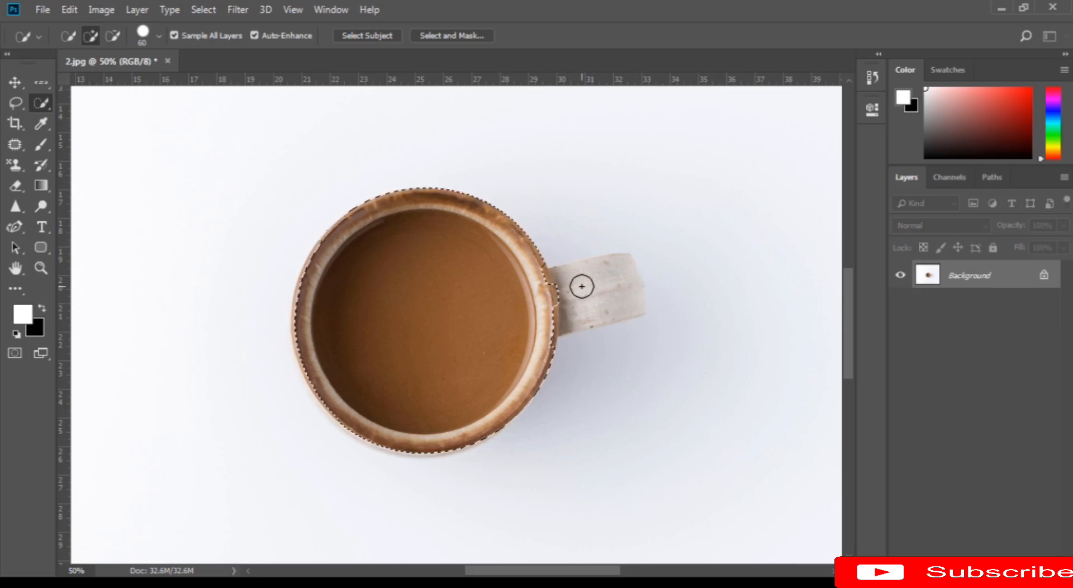
mouse_move(577, 285)
left_mouse_down()
mouse_move(616, 279)
mouse_move(621, 269)
mouse_move(564, 280)
mouse_move(584, 295)
mouse_move(565, 317)
mouse_move(646, 284)
mouse_move(604, 306)
left_mouse_up()
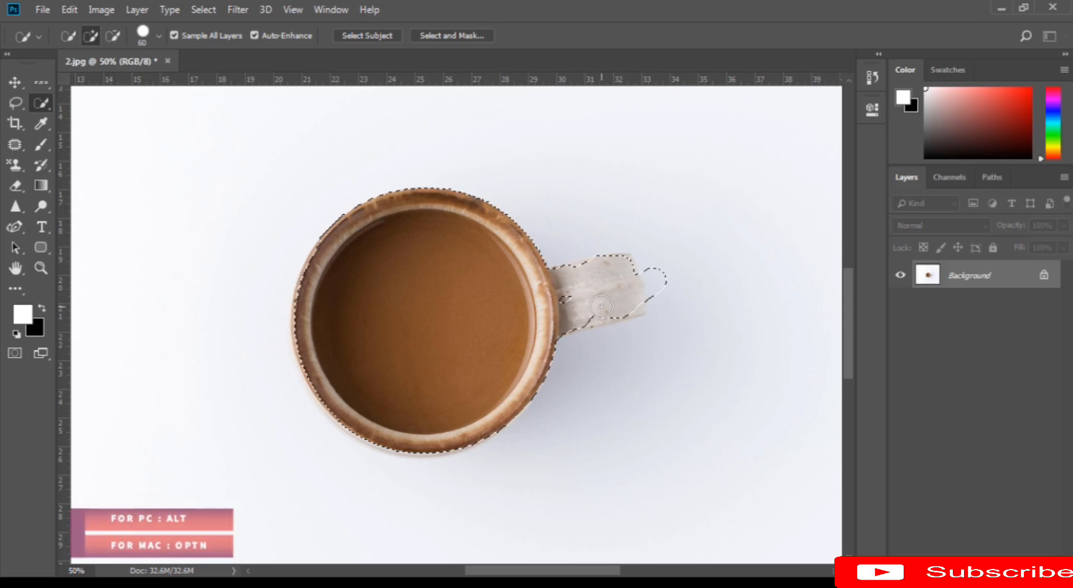
mouse_move(641, 275)
left_mouse_down()
mouse_move(589, 300)
mouse_move(589, 274)
mouse_move(587, 296)
mouse_move(618, 259)
mouse_move(572, 283)
mouse_move(570, 319)
mouse_move(635, 276)
left_mouse_up()
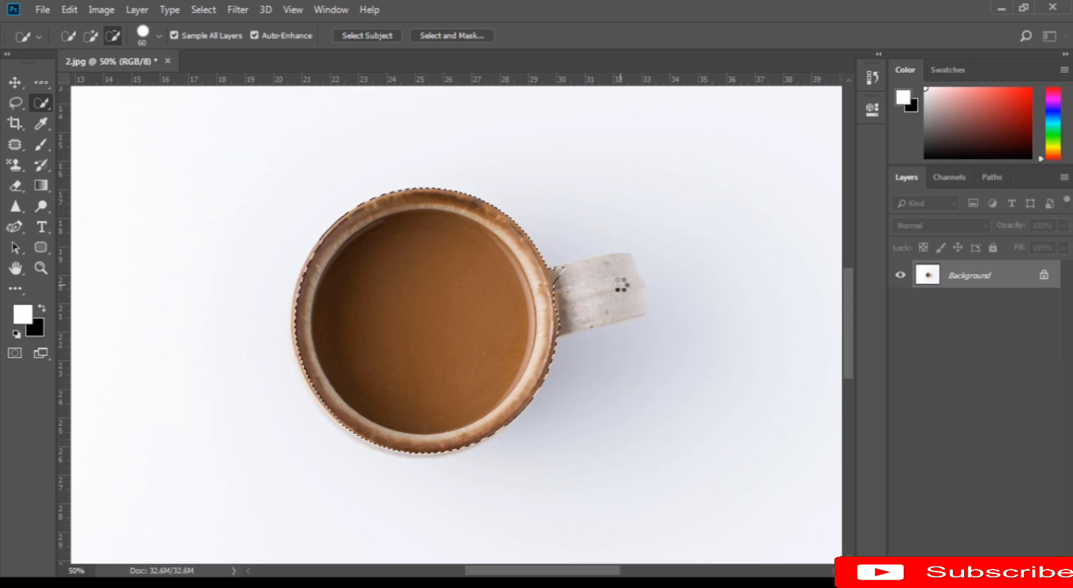
key("bracketright")
key("bracketright")
key("bracketright")
key("bracketright")
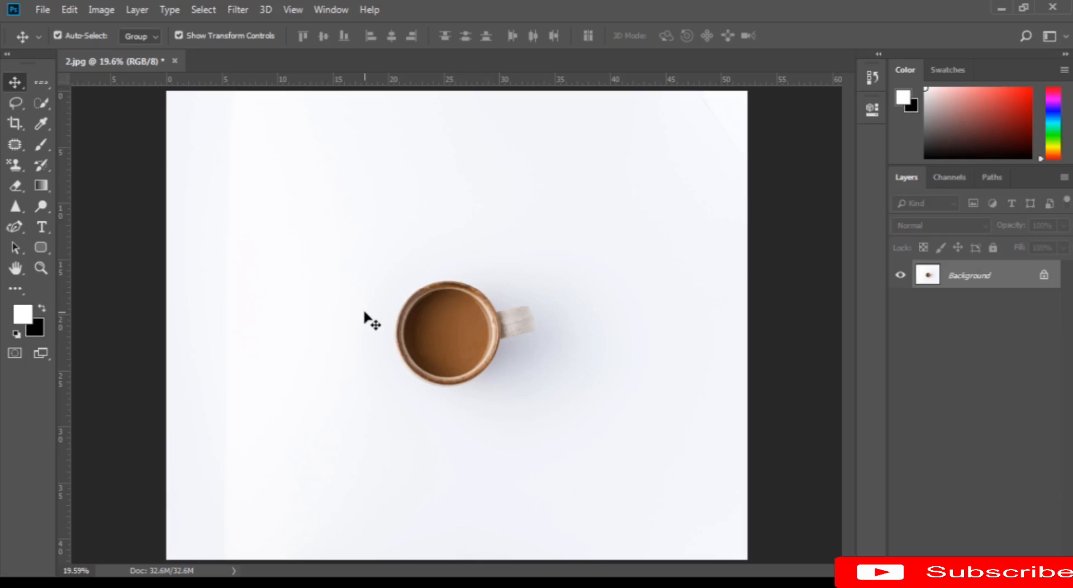
Switch to the Magic Wand tool, cycling between it and the Quick Selection tool
left_click(40, 102)
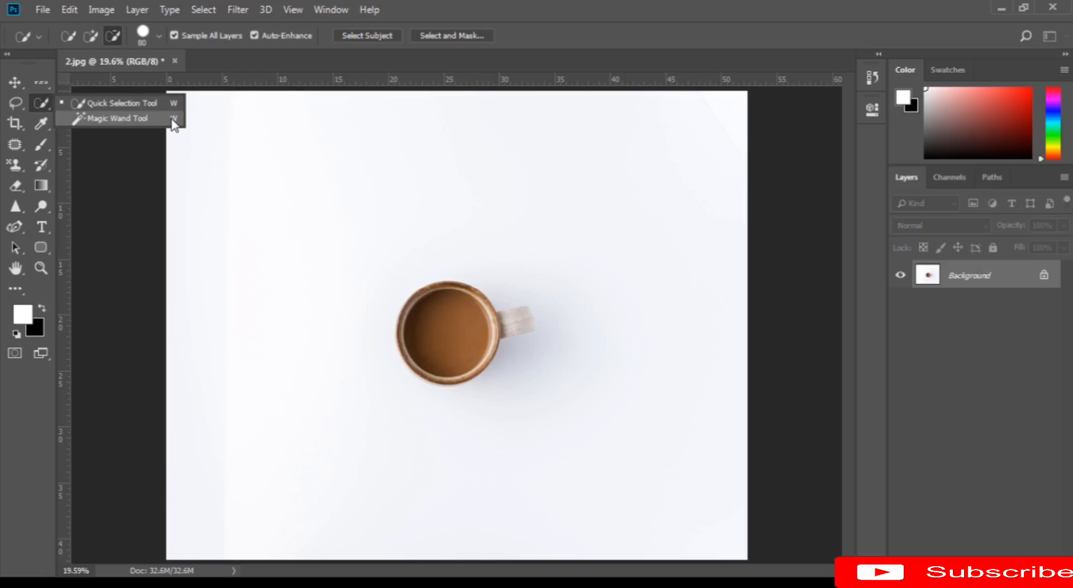
left_click(153, 117)
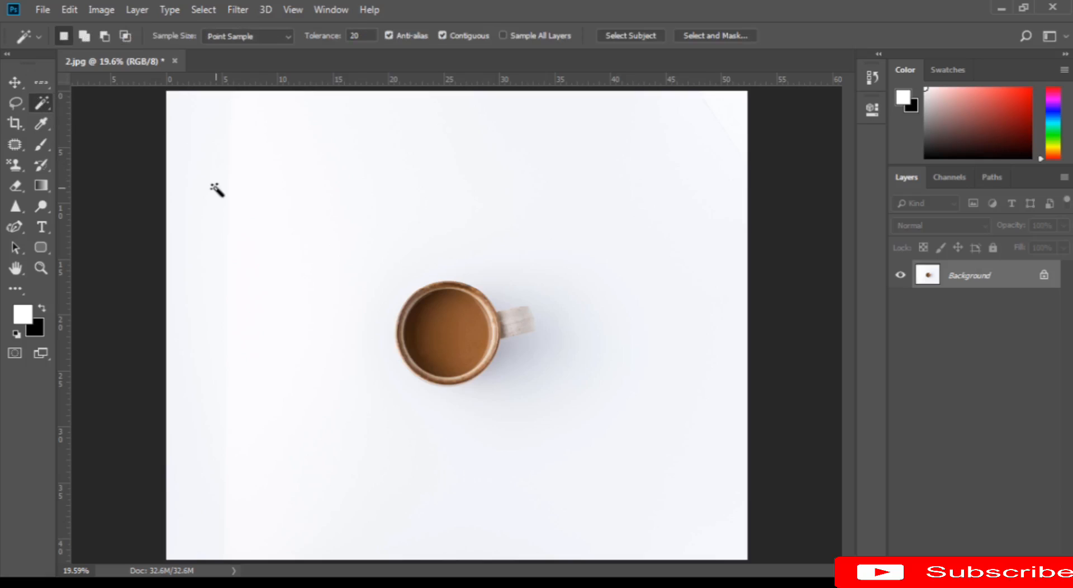
key("shift+w")
key("shift+w")
key("shift+w")
key("shift+w")
key("shift+w")
key("shift+w")
Try the Magic Wand in new-selection mode on the lighter and darker coffee areas, clearing the selection at the end
left_click(463, 332)
left_click(418, 328)
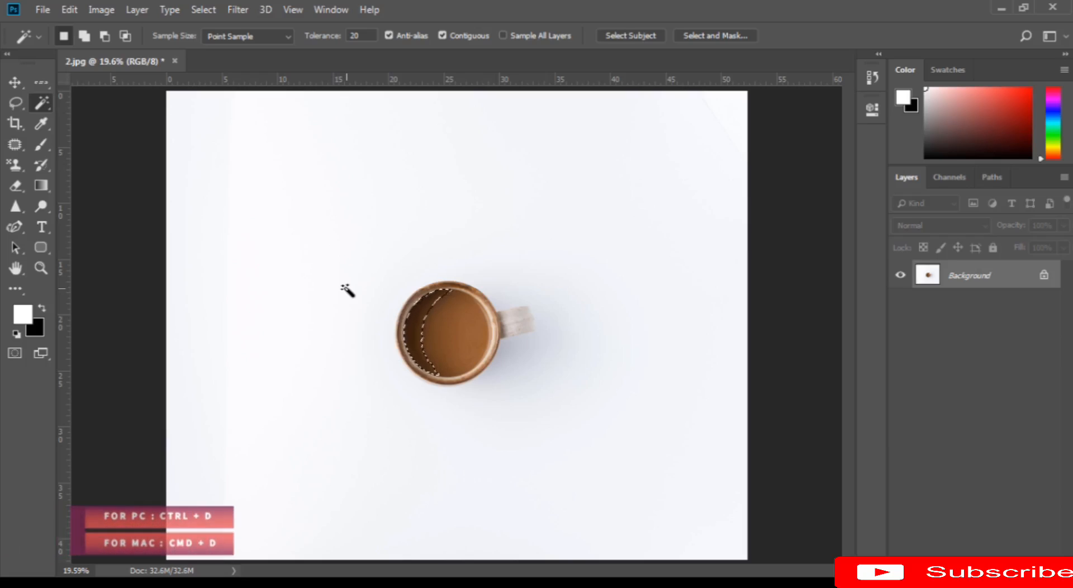
key("ctrl+d")
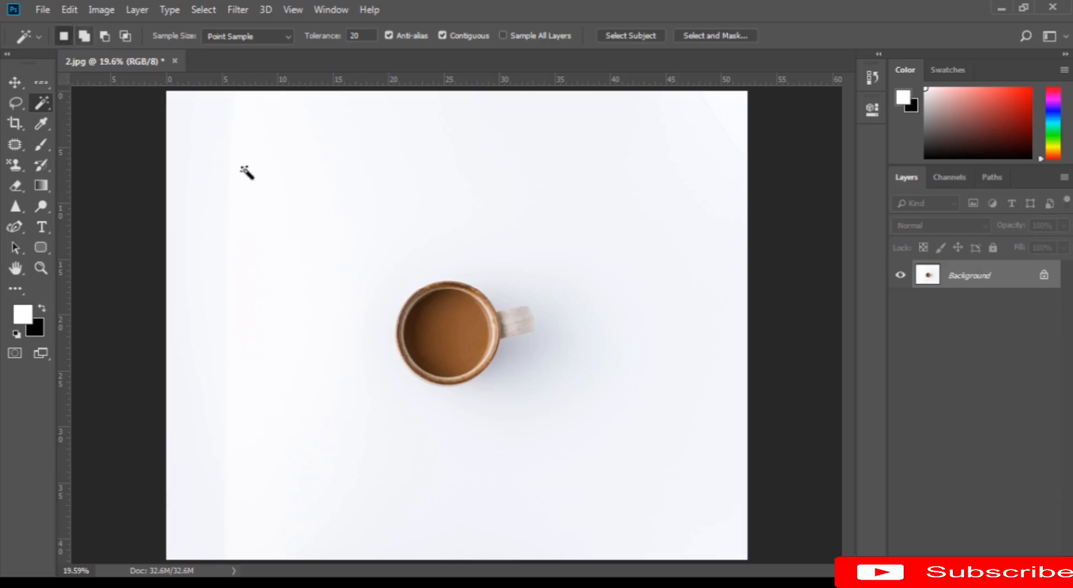
Select the entire coffee surface with the Magic Wand, adding its darker areas in Add to selection mode
left_click(464, 333)
left_click(84, 36)
left_click(438, 334)
left_click(422, 330)
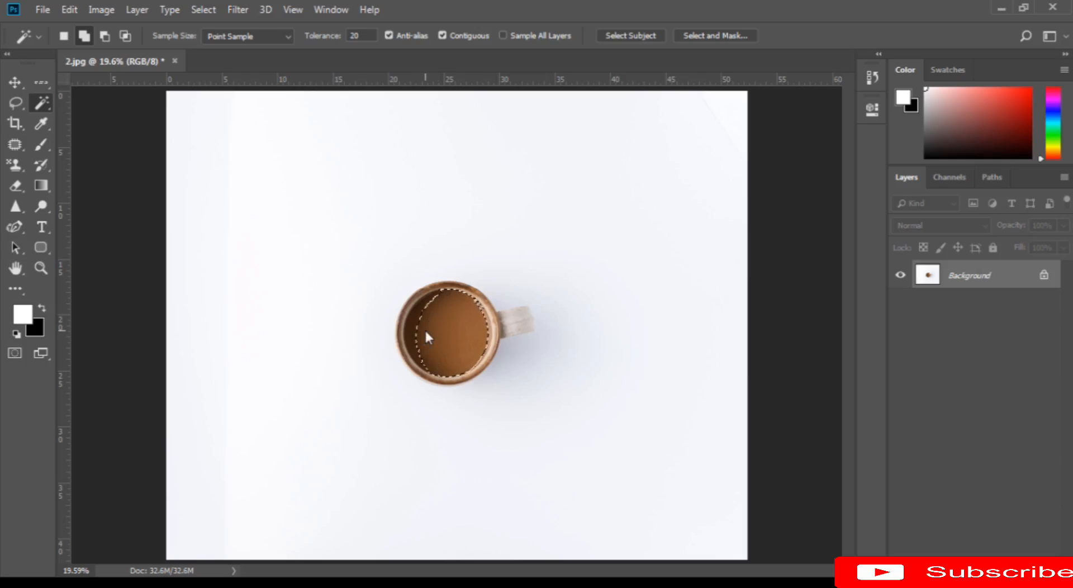
left_click(418, 331)
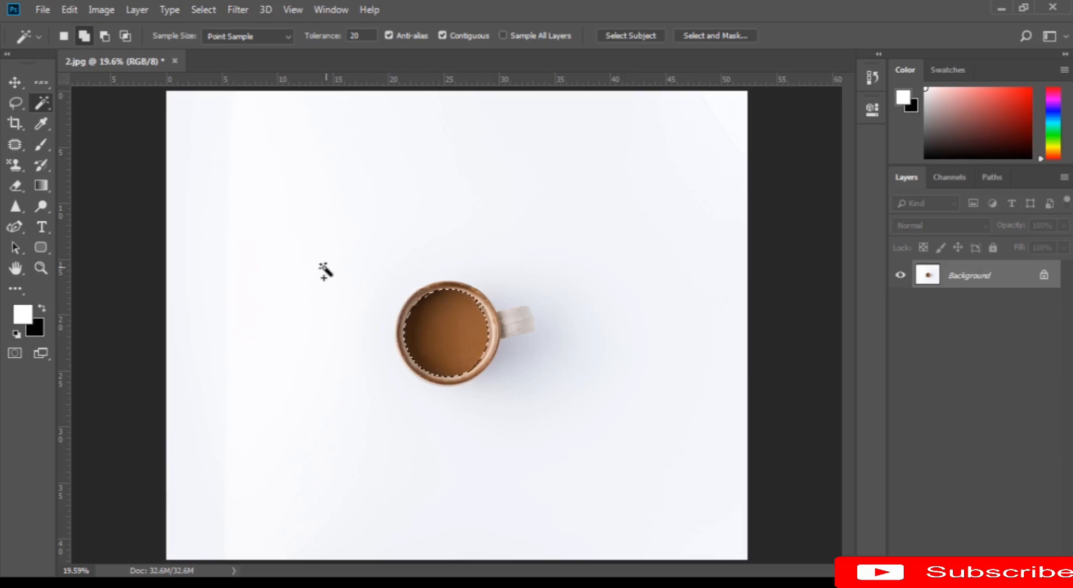
Subtract the darker coffee areas from the selection with the Magic Wand in Subtract from selection mode
left_click(104, 36)
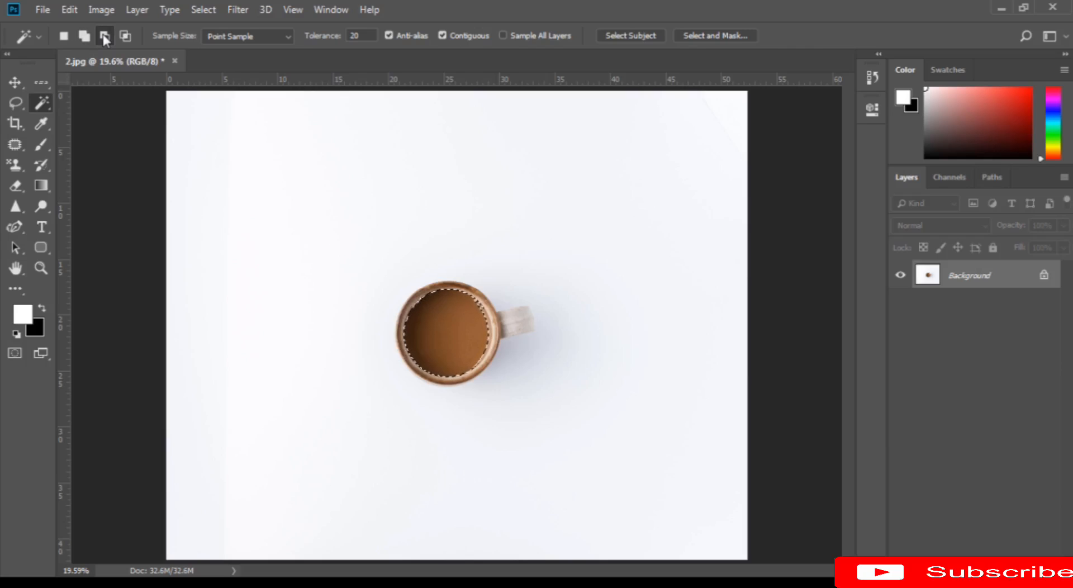
left_click(417, 324)
left_click(424, 320)
Intersect the remaining selection with a Magic Wand sample taken at its edge in the coffee
left_click(124, 37)
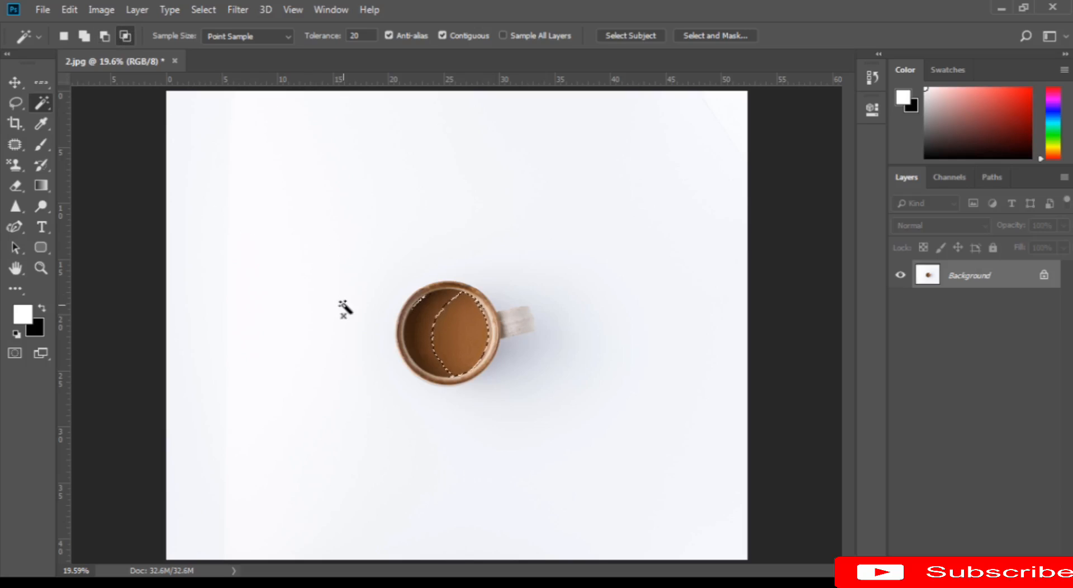
left_click(436, 332)
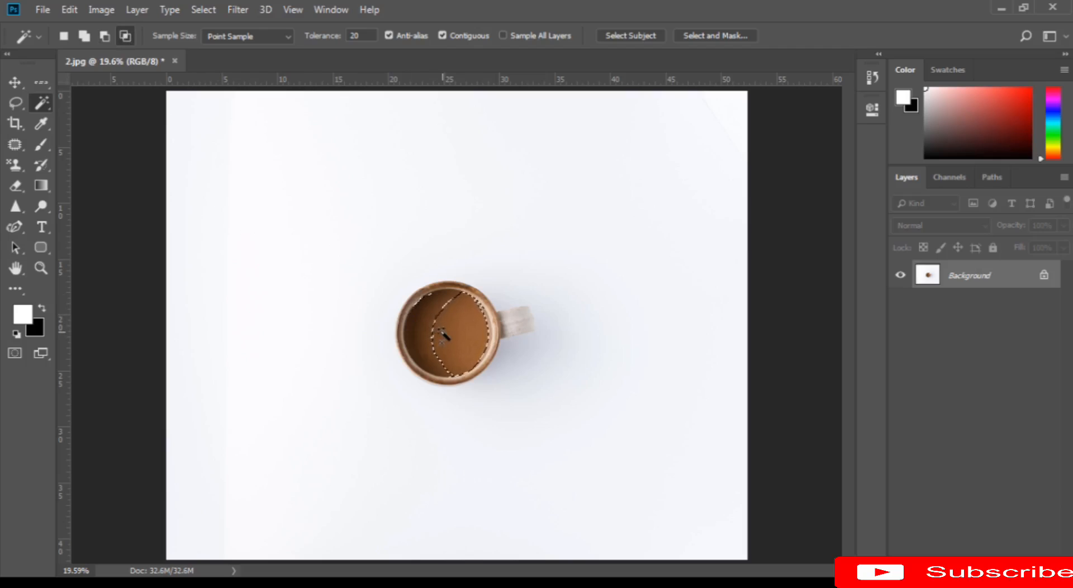
Intersect the selection with a Magic Wand sample of the lighter coffee, then return to New selection mode and clear the selection
left_click(478, 338)
left_click(64, 36)
key("ctrl+d")
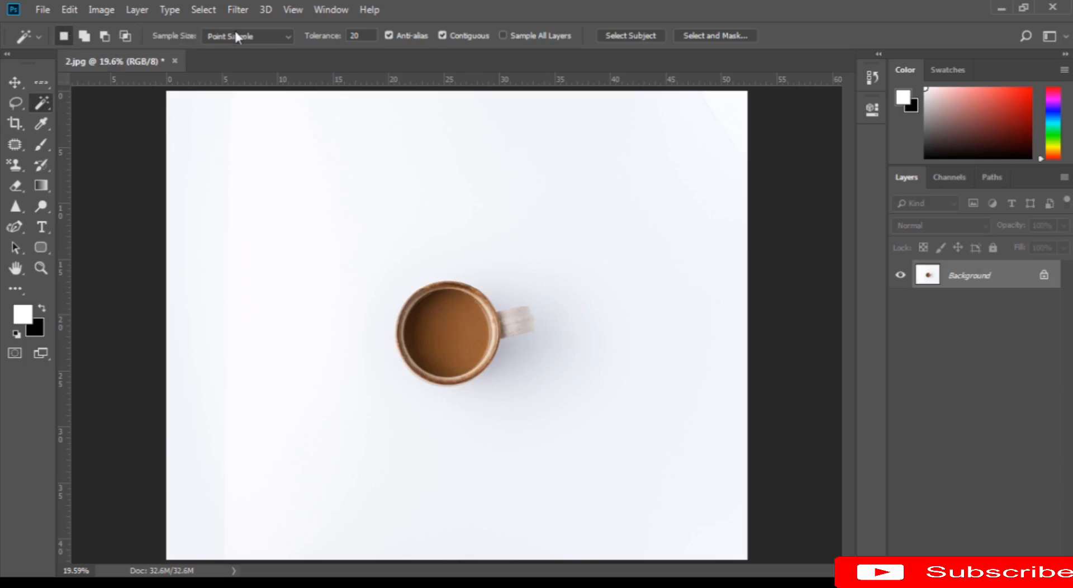
Try the Magic Wand on the lighter coffee area with the sample size at Point Sample, and clear the selection
left_click(286, 33)
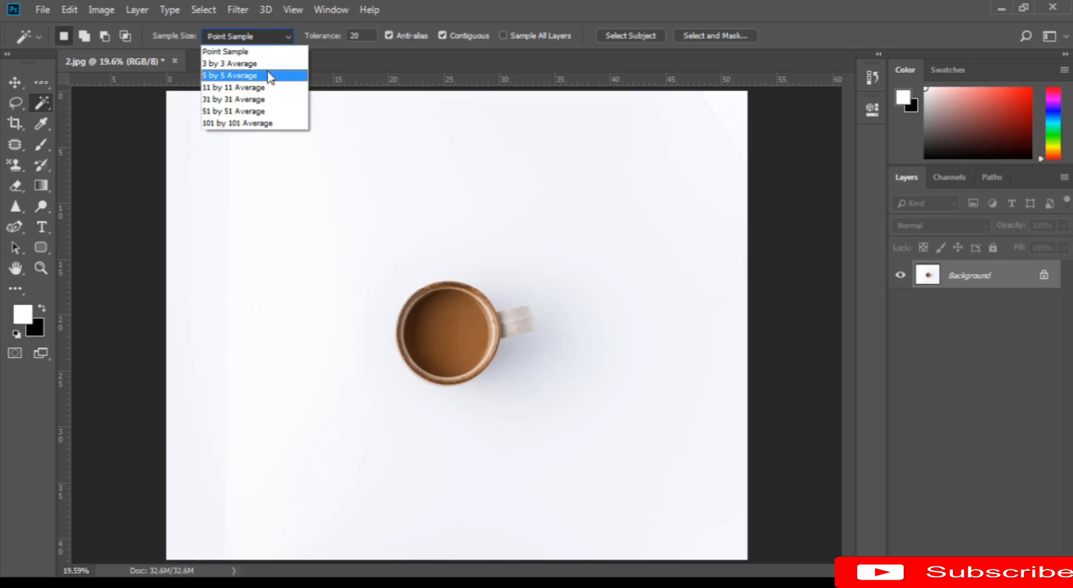
left_click(242, 54)
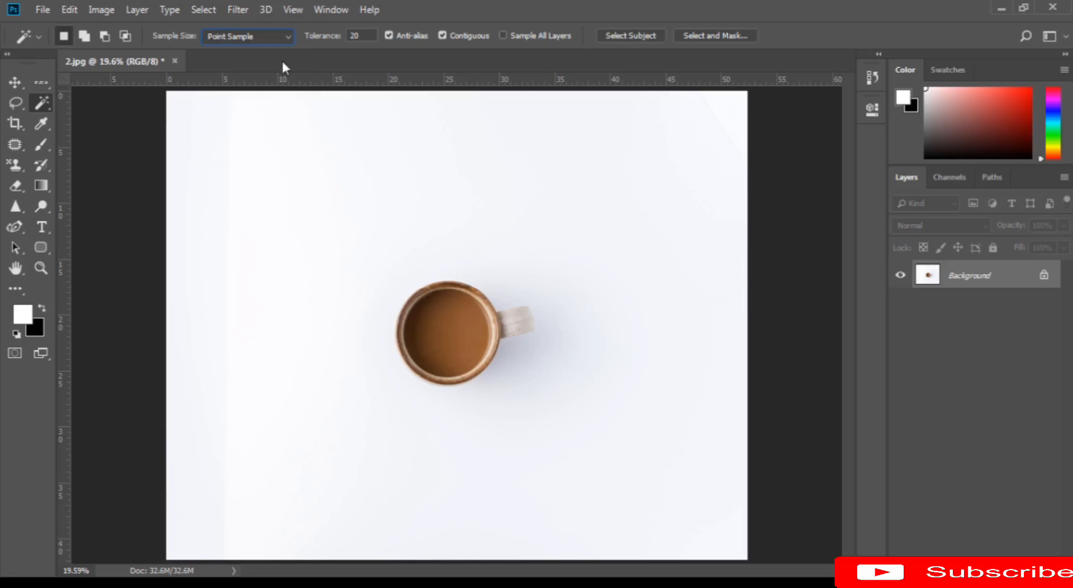
left_click(466, 330)
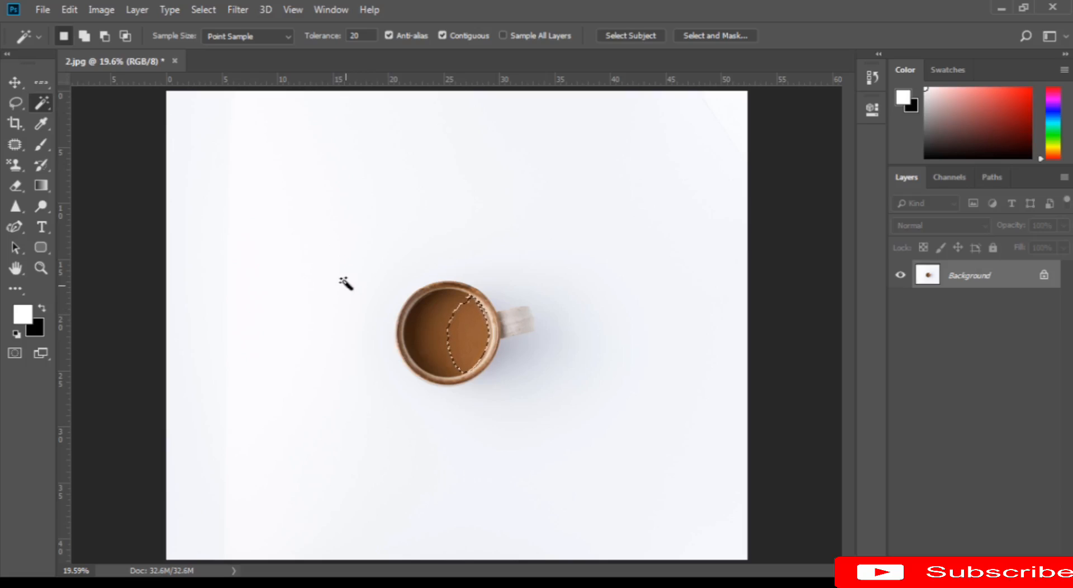
key("ctrl+d")
Try the Magic Wand with a 101 by 101 Average sample size on the coffee and mug rim, clearing the selection at the end
left_click(268, 36)
left_click(255, 123)
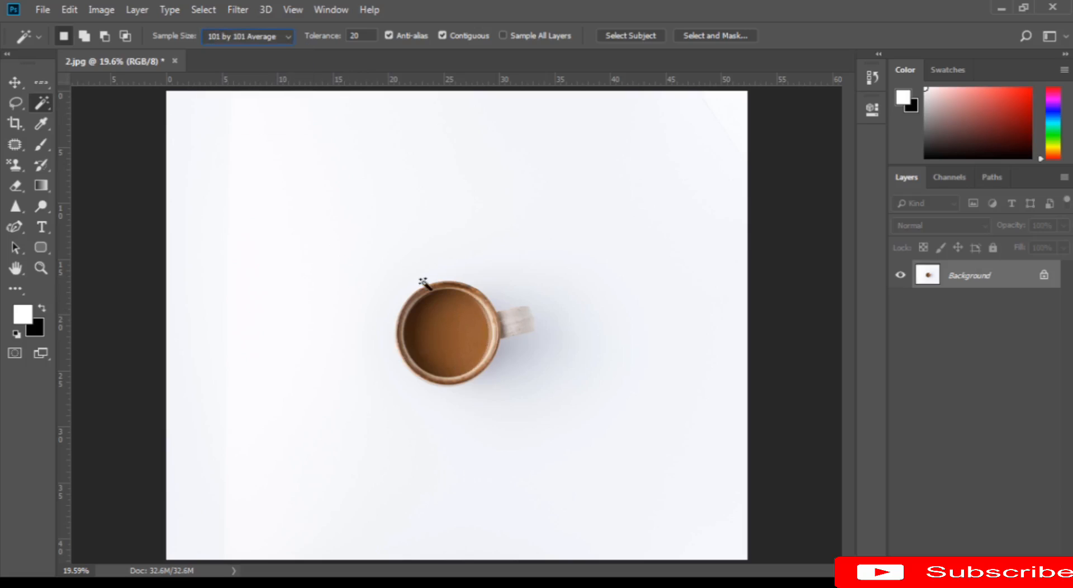
left_click(446, 335)
left_click(422, 333)
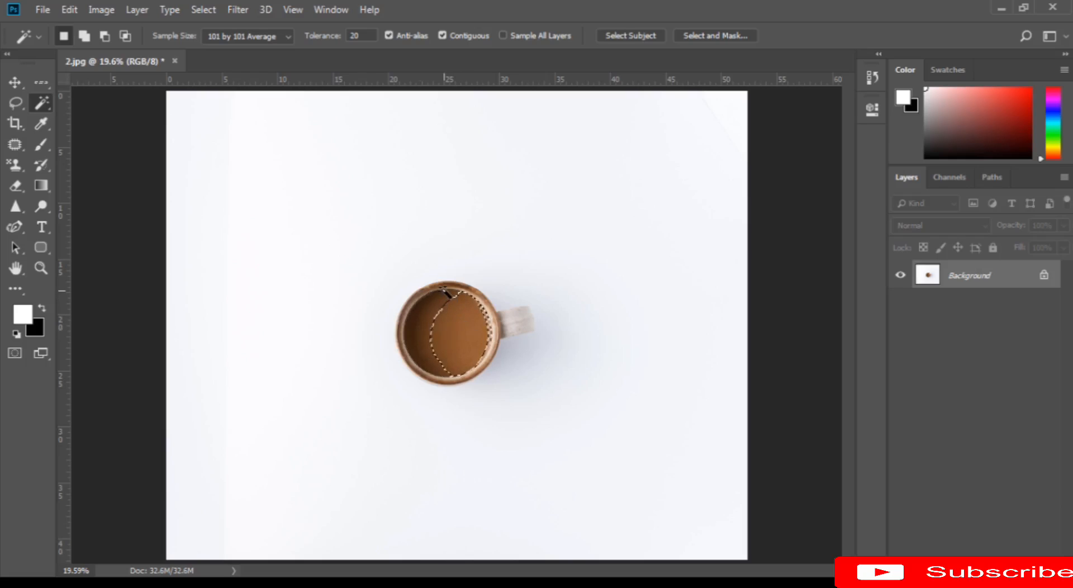
left_click(445, 291)
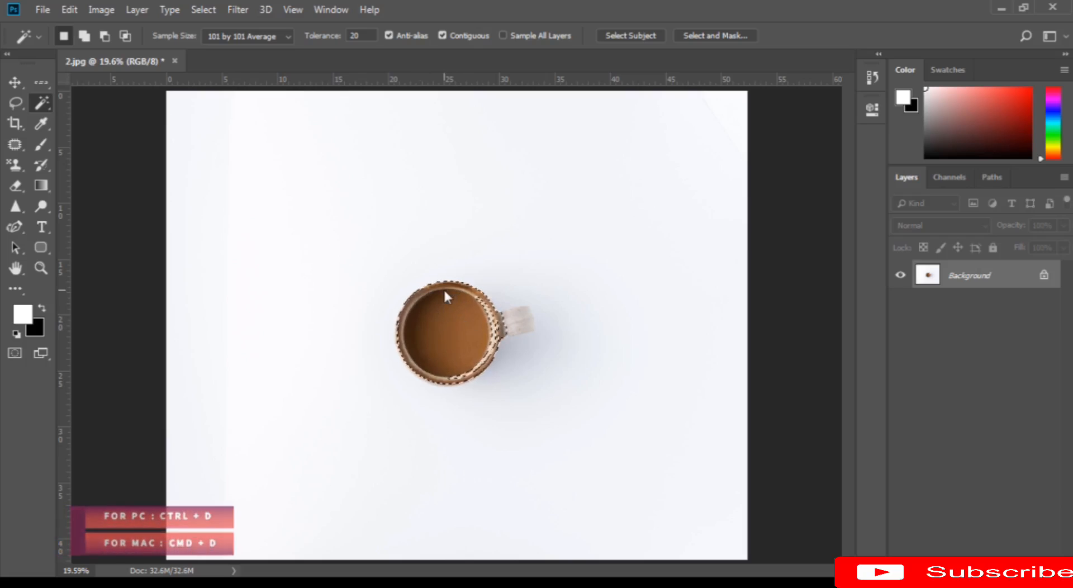
key("ctrl+d")
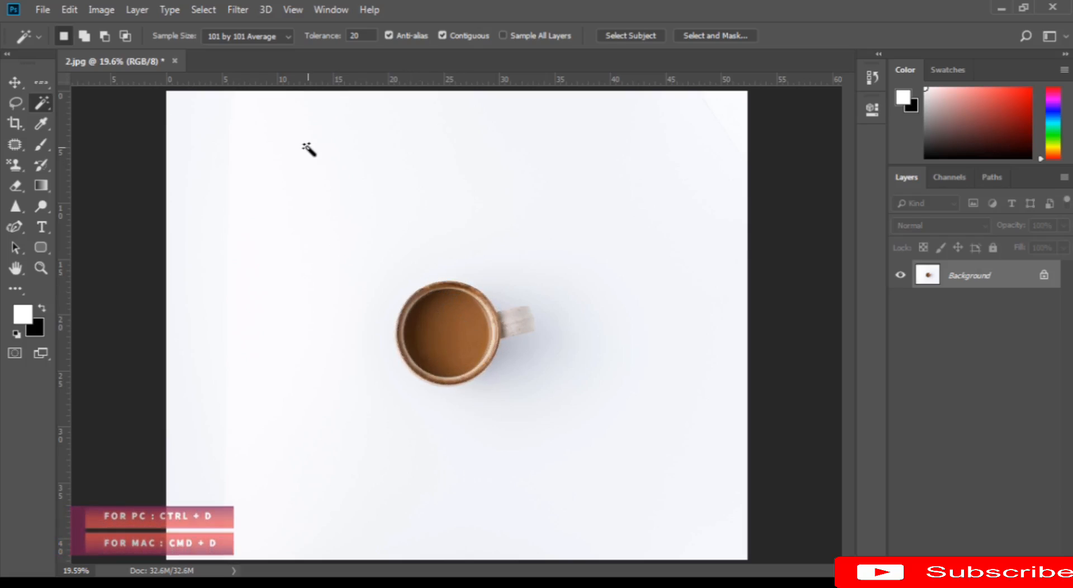
Set the sample size back to Point Sample and try the Magic Wand on the mug with a tolerance of 94
left_click(261, 37)
left_click(246, 51)
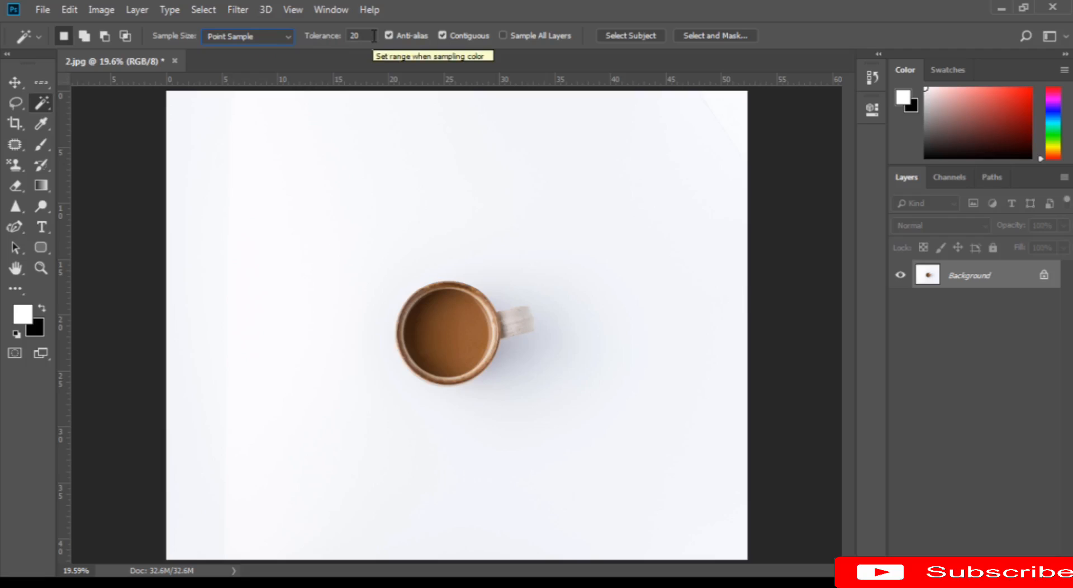
mouse_move(324, 44)
left_mouse_down()
mouse_move(314, 43)
mouse_move(331, 44)
left_mouse_up()
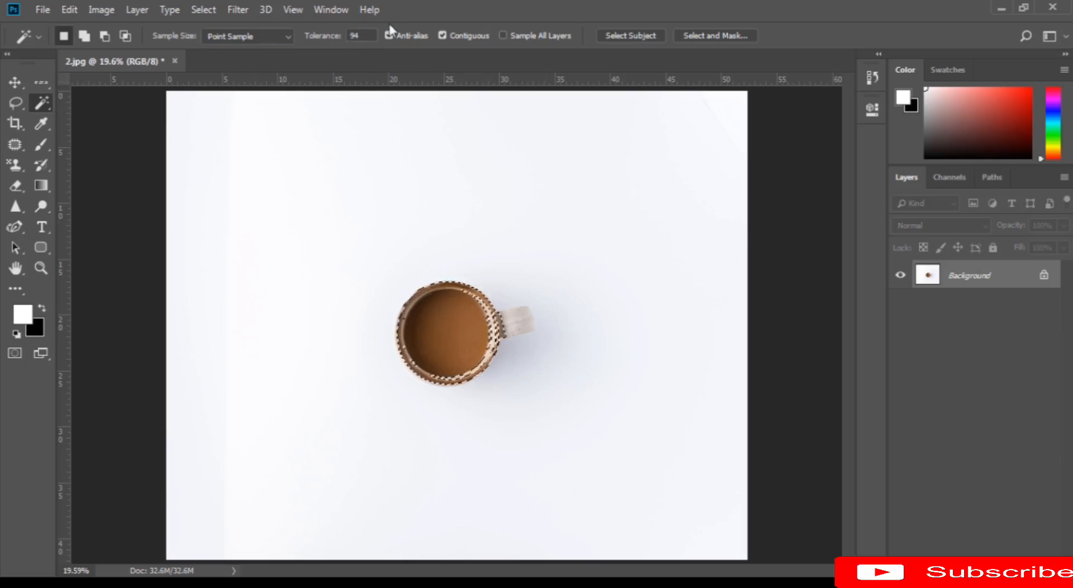
Set the Magic Wand tolerance to 20, keep the sample size at Point Sample, and clear the selection
left_click_drag(365, 36, 326, 35)
type("20")
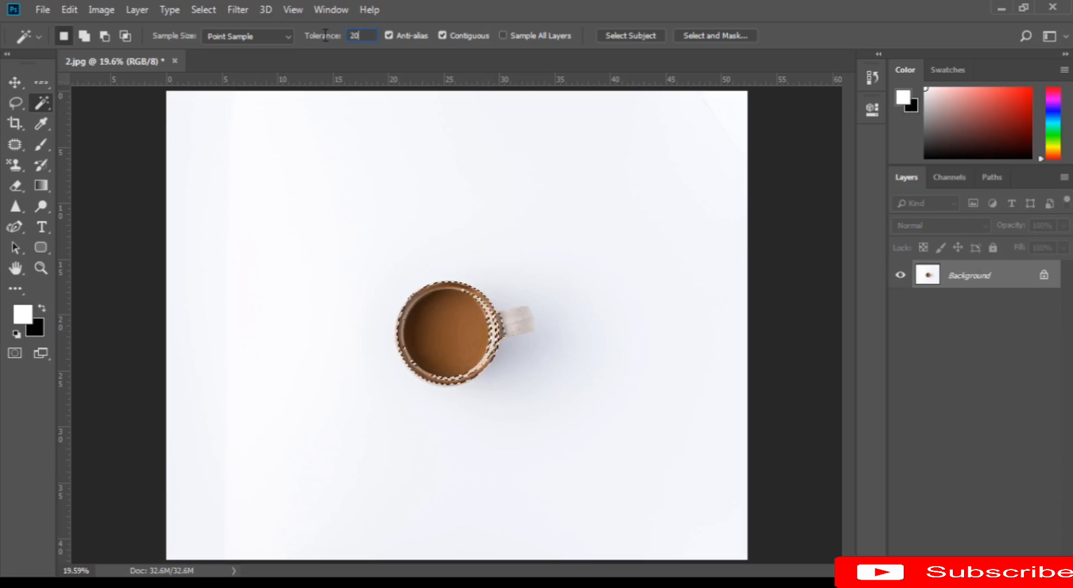
left_click(260, 36)
key("ctrl+d")
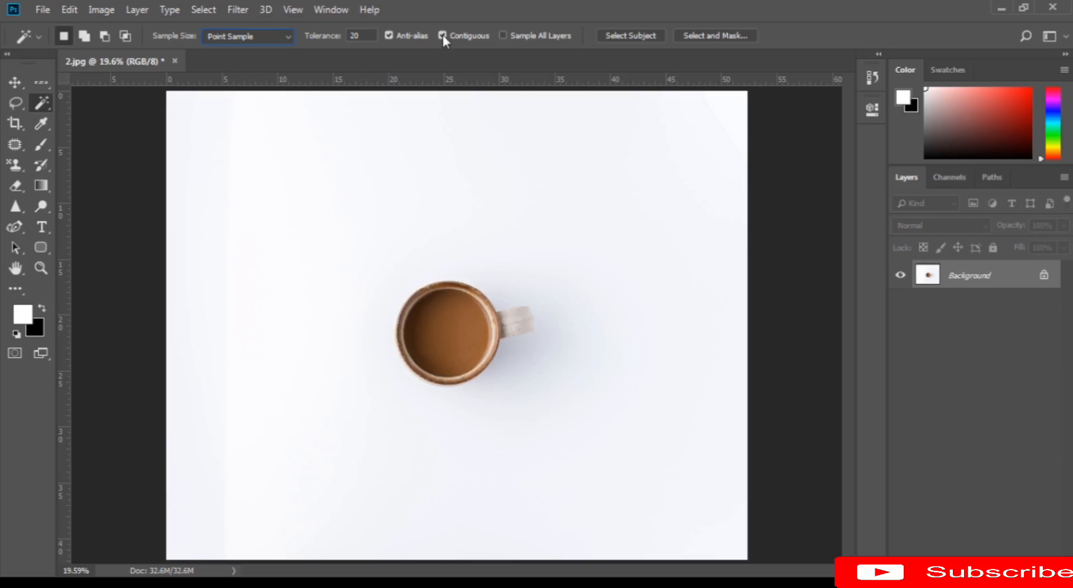
Sample the darker, middle and lighter coffee areas one at a time with the Magic Wand, keeping Contiguous enabled
left_click(457, 337)
key("z")
left_click(457, 333)
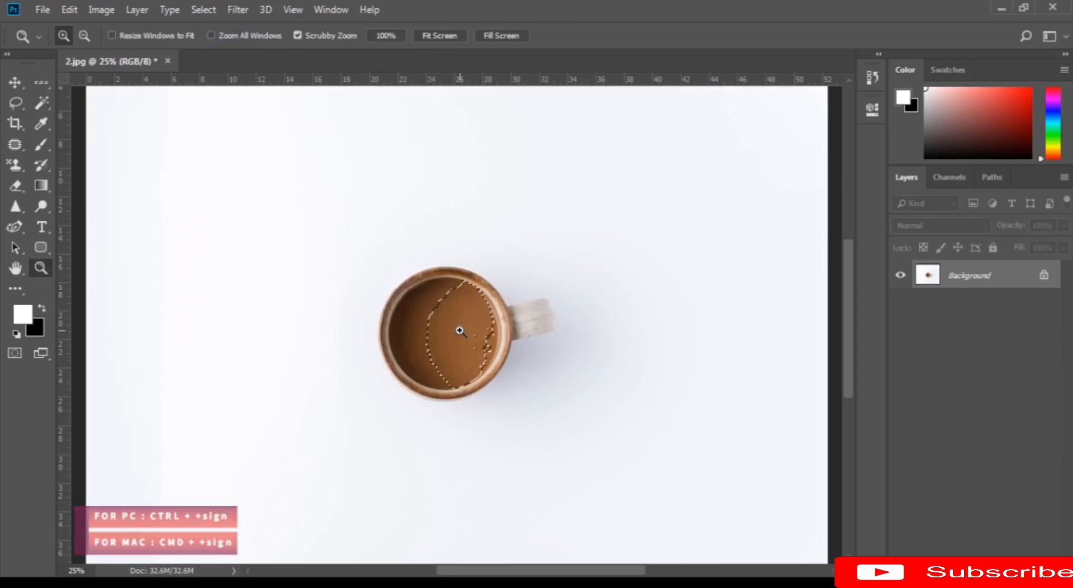
left_click(459, 331)
key("w")
left_click(400, 289)
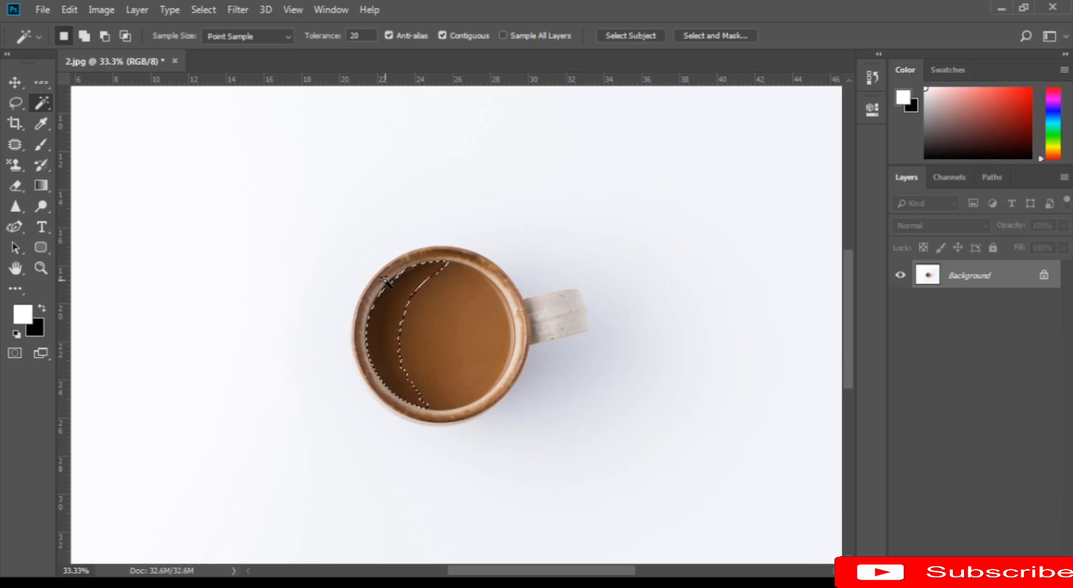
left_click(441, 311)
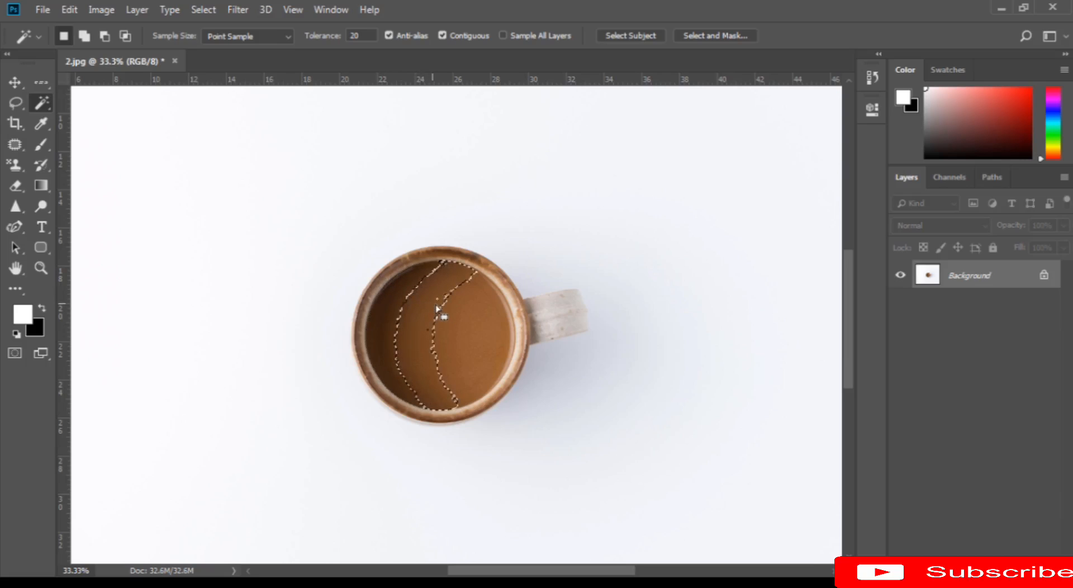
left_click(446, 314)
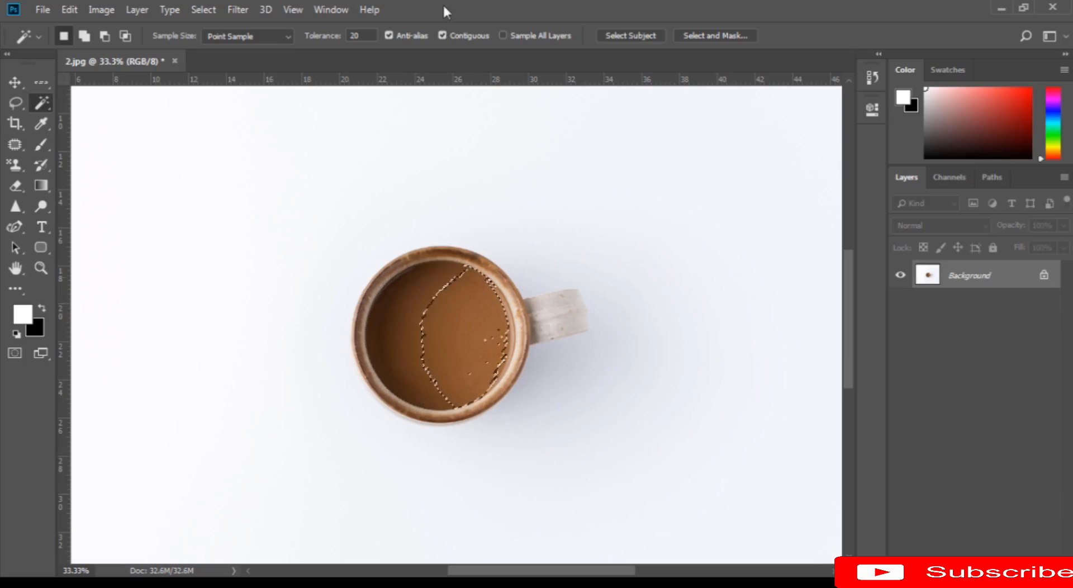
Try the Magic Wand with Contiguous disabled on several coffee areas, re-enabling the option and clearing the selection at the end
left_click(443, 35)
left_click(438, 283)
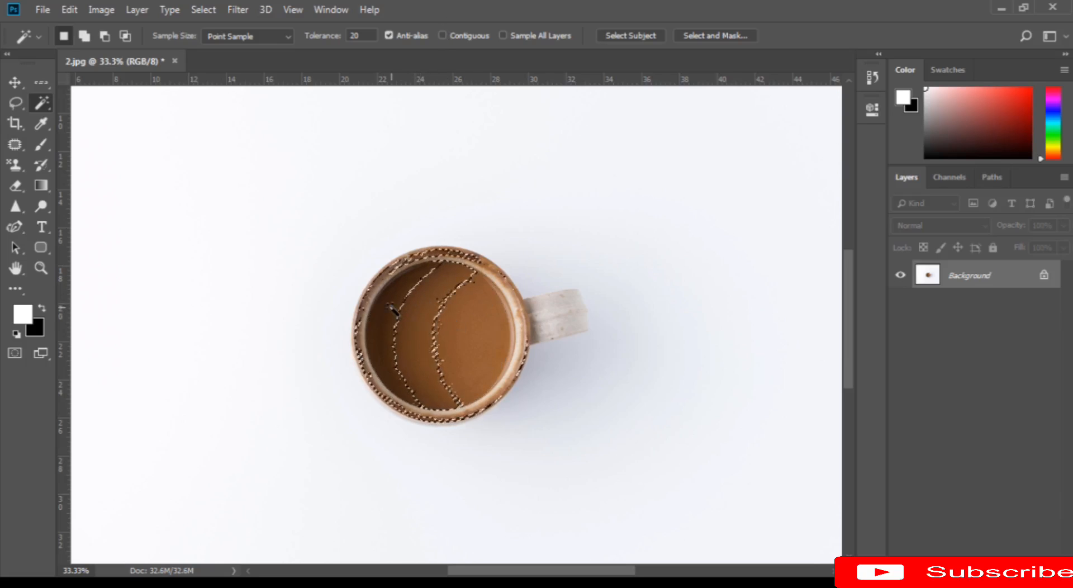
left_click(492, 308)
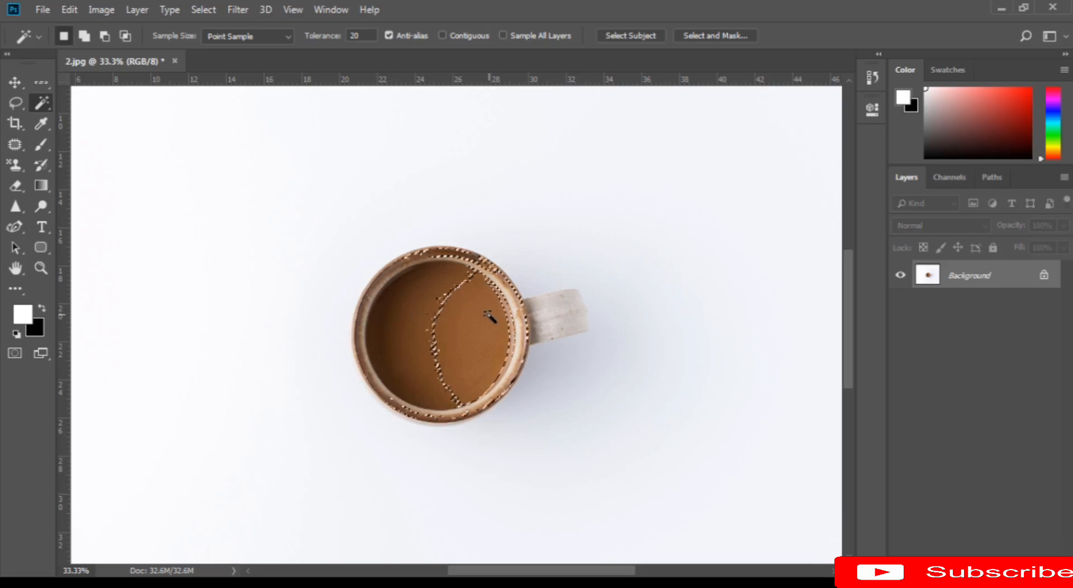
left_click(387, 310)
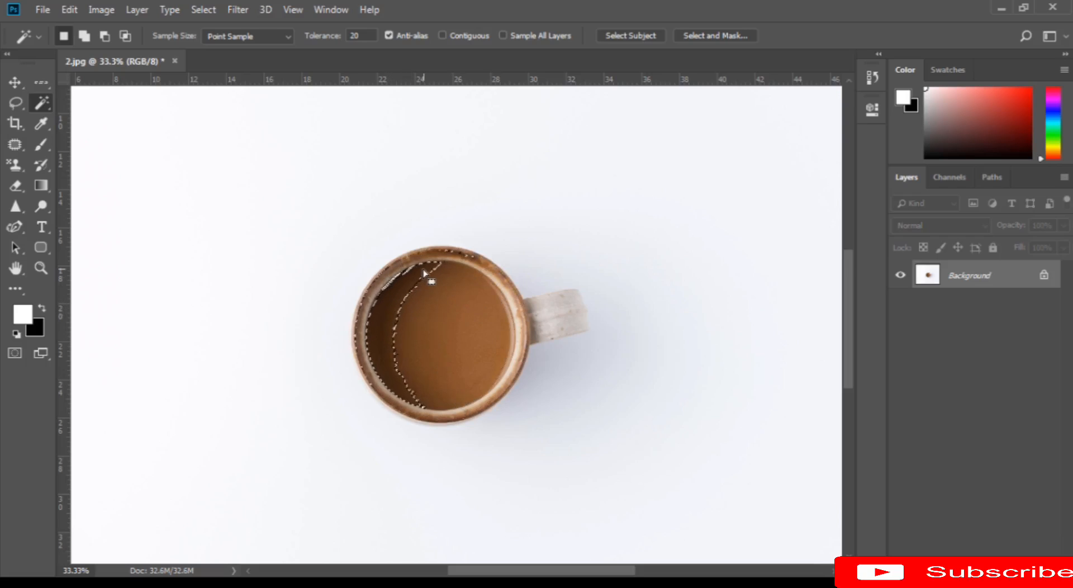
left_click(442, 35)
key("ctrl+d")
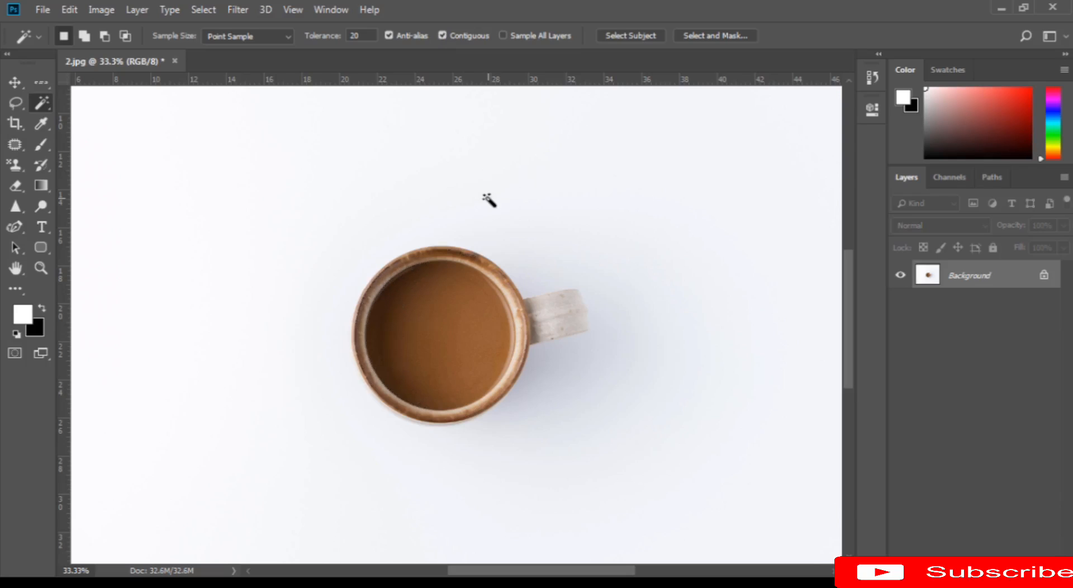